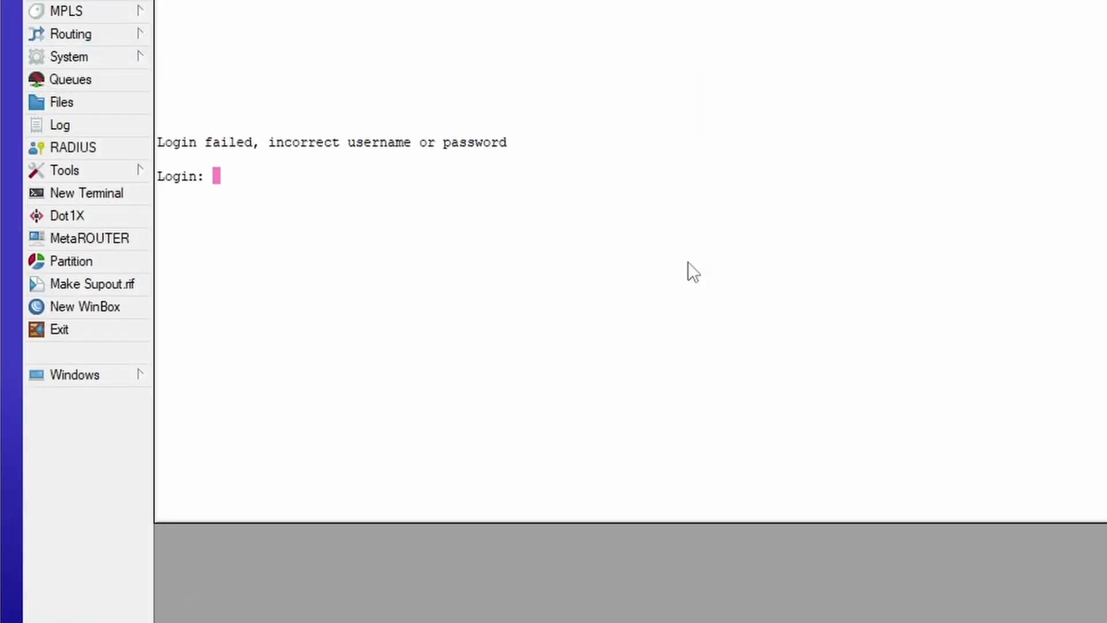
Log into the router terminal with the admin account.
type("admin")
key("Return")
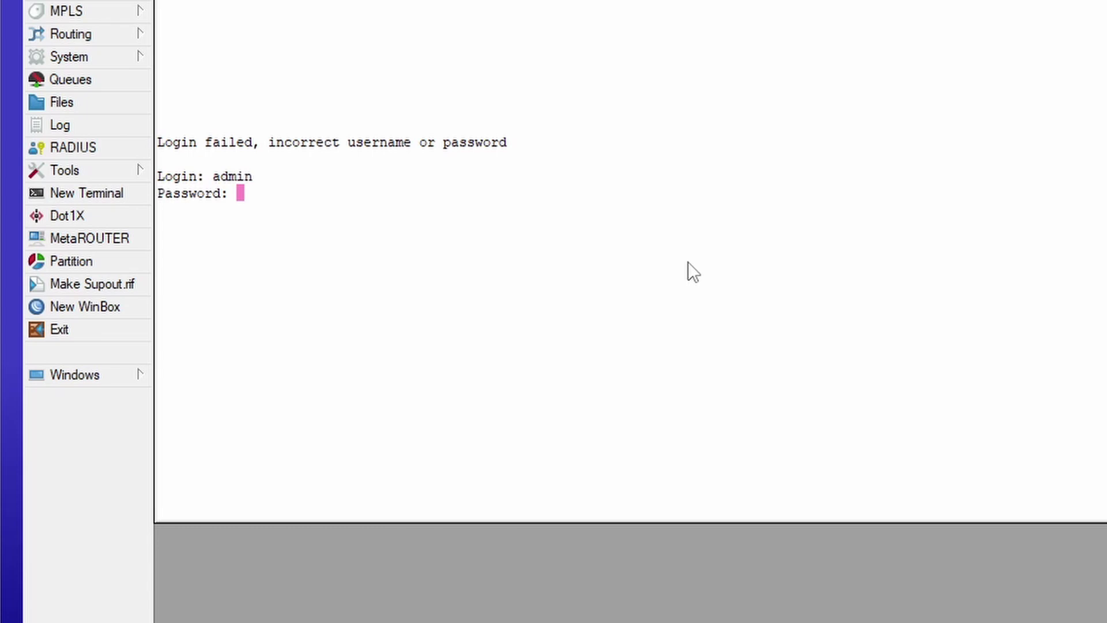
key("Return")
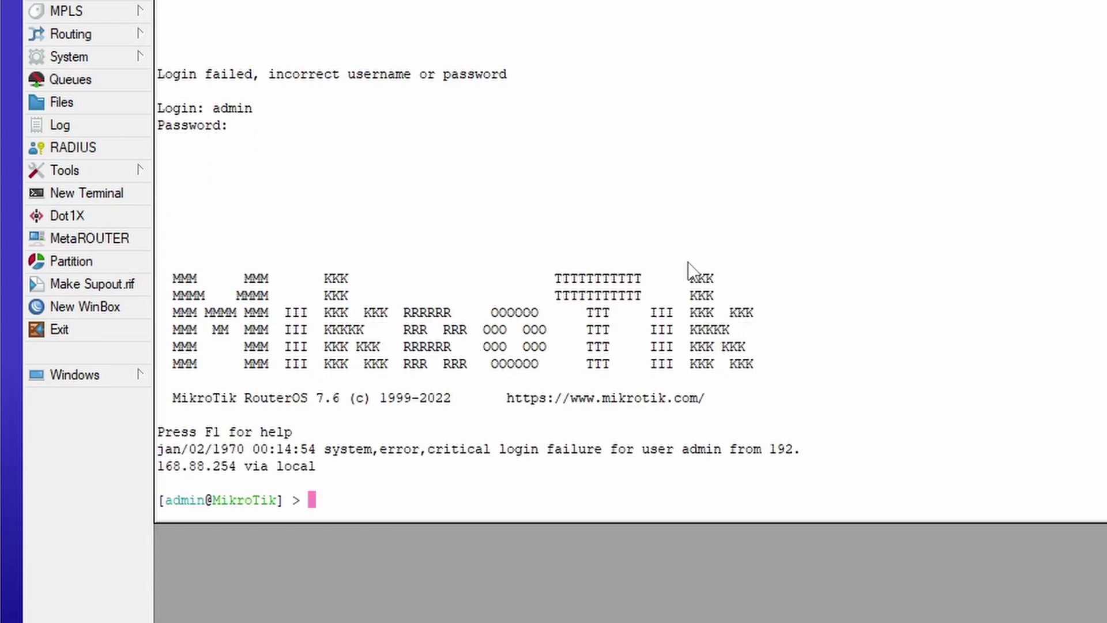
Export the running configuration with export file=Base_config.
type("export")
type("file=")
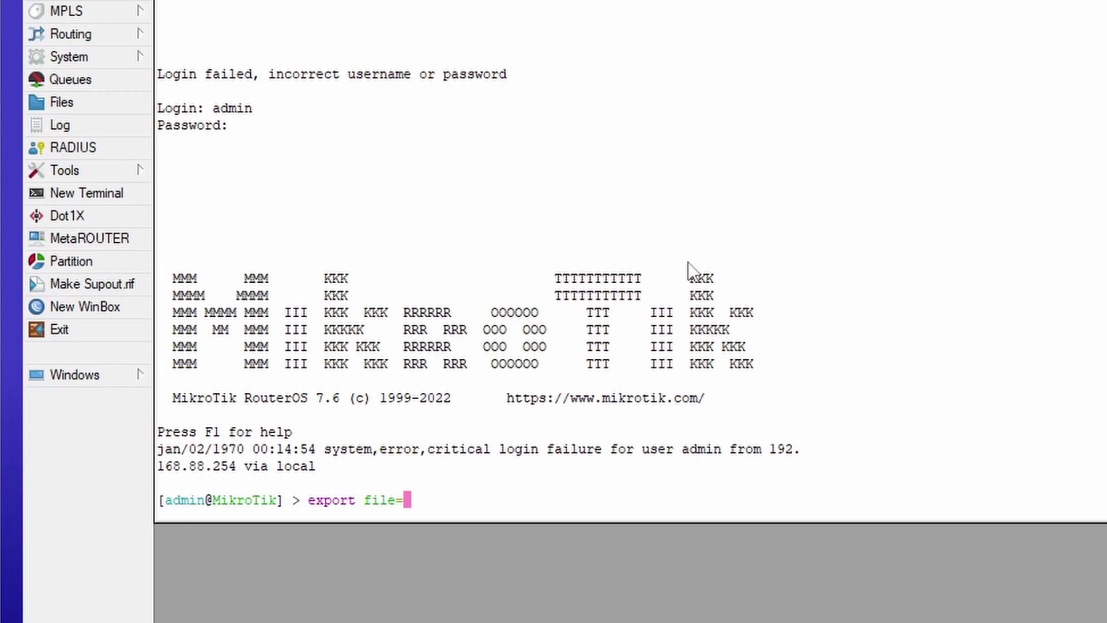
type("Base_co")
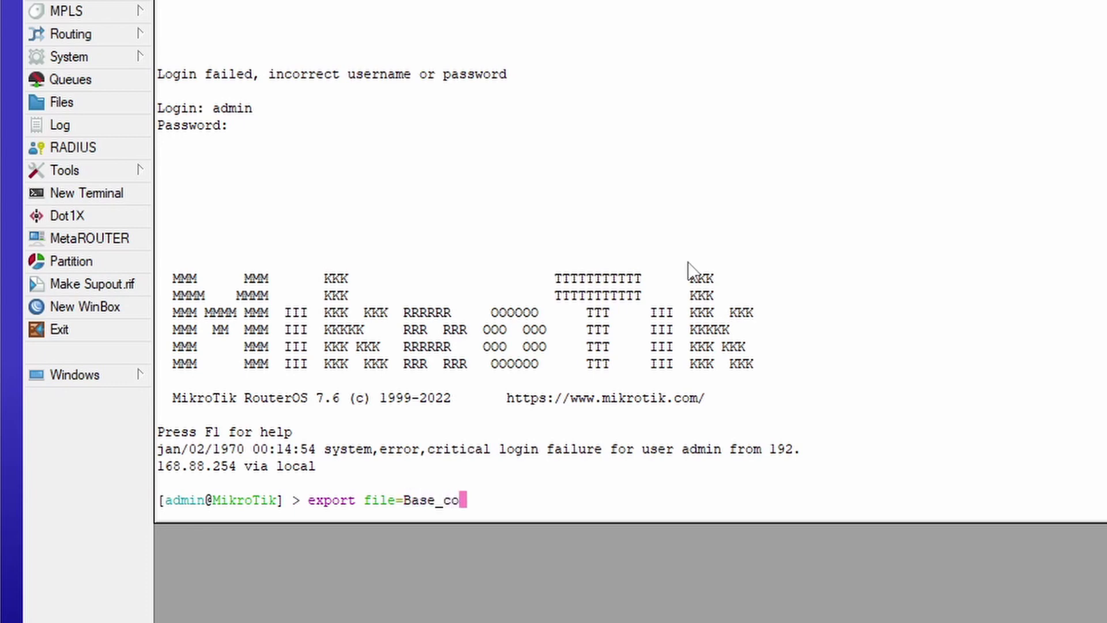
type("nmf")
key("BackSpace")
key("BackSpace")
type("fig")
key("Return")
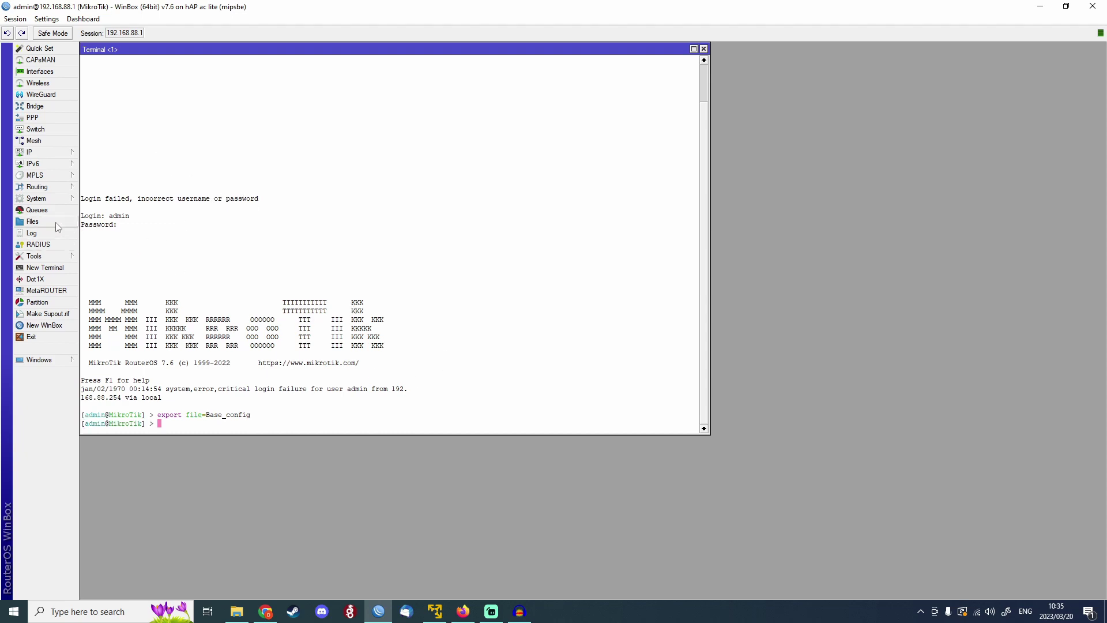
Select the exported Base_config.rsc (6.5 KiB) in the router's File List.
left_click(32, 222)
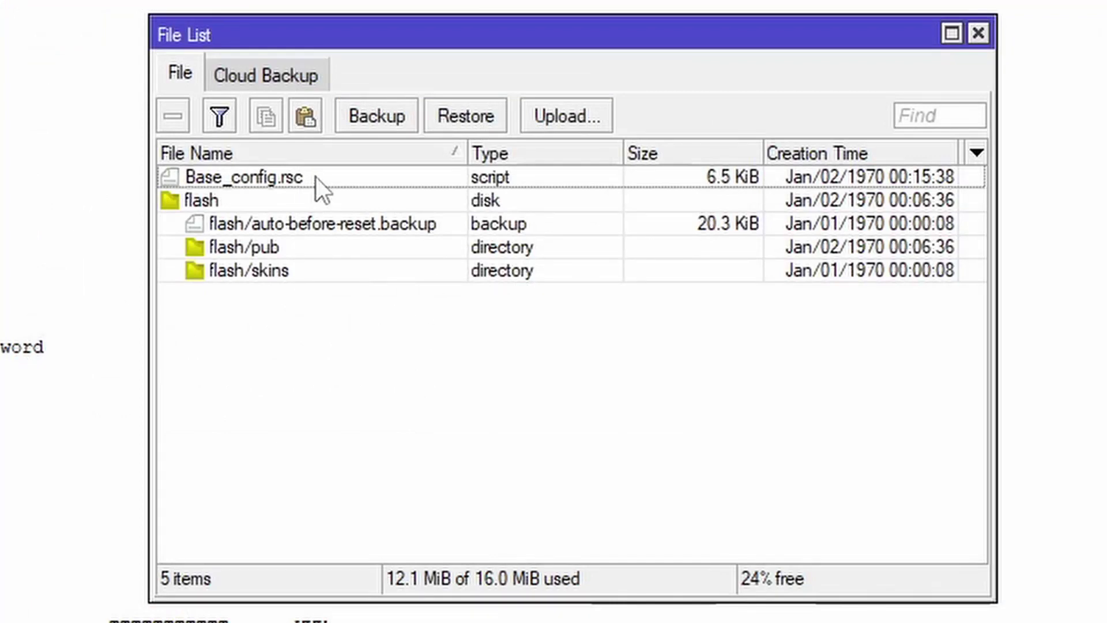
left_click(316, 177)
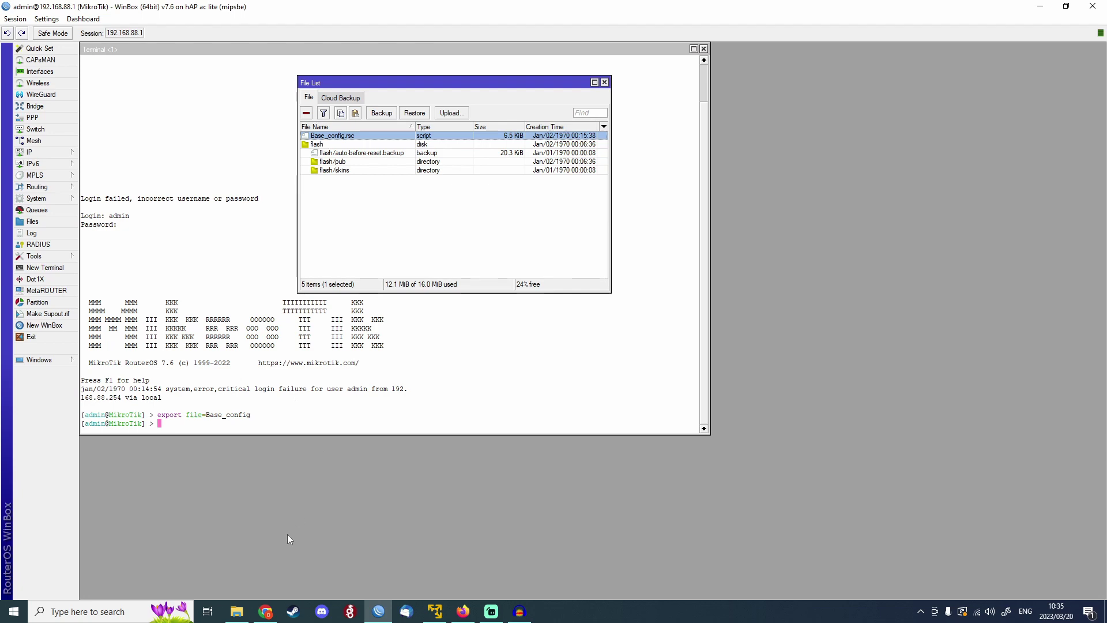
Copy Base_config.rsc from the WinBox File List into the Desktop\Tets folder.
left_click(237, 611)
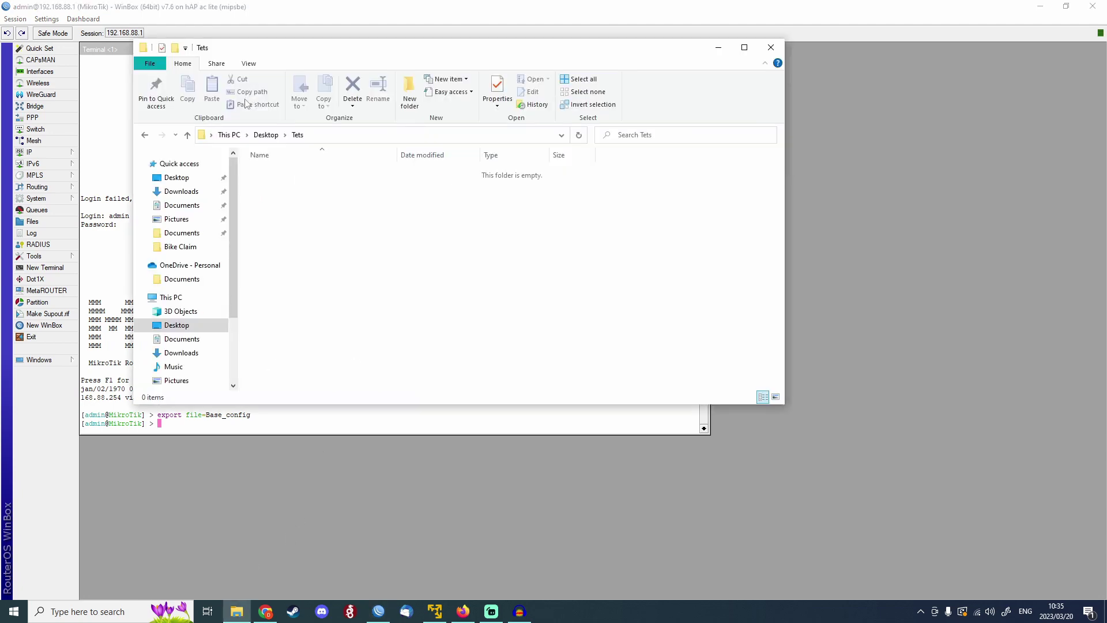
left_click_drag(257, 45, 615, 44)
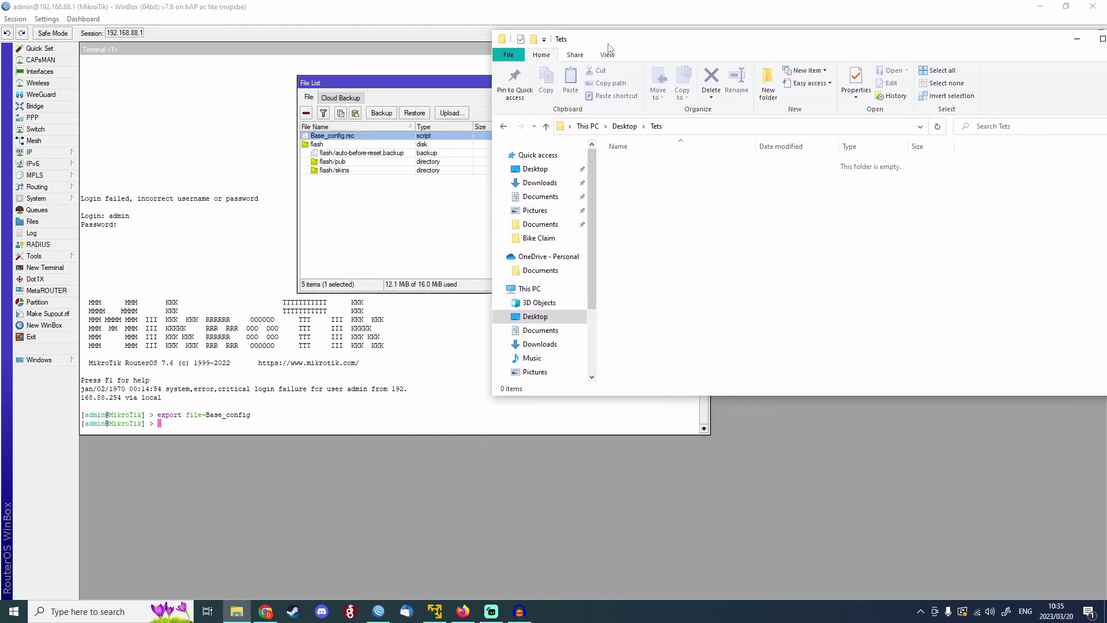
left_click(324, 139)
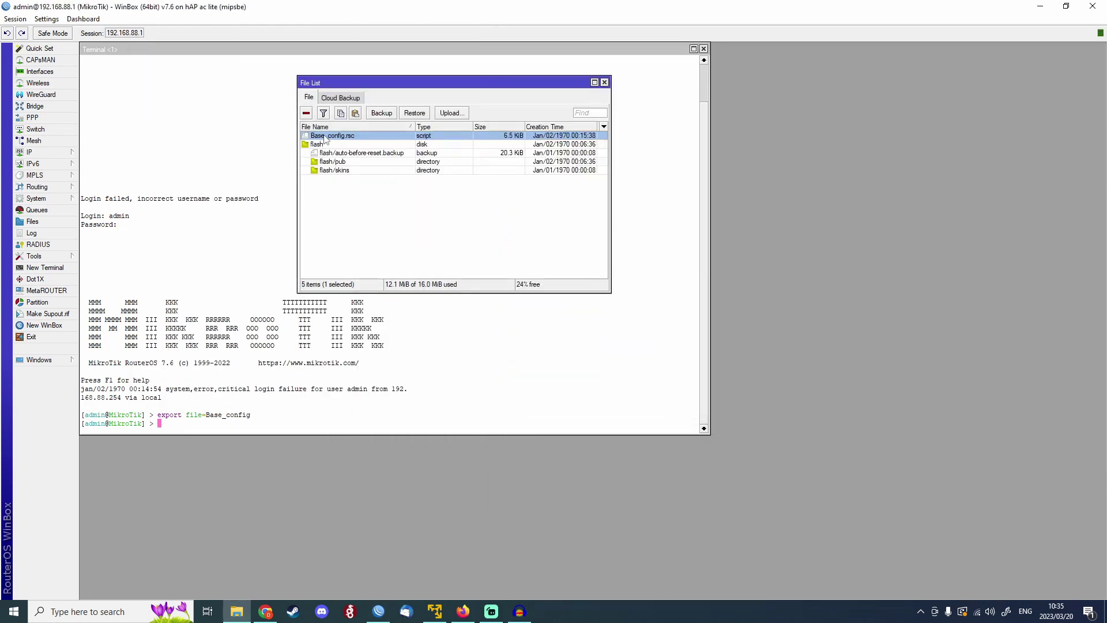
left_click_drag(326, 140, 751, 228)
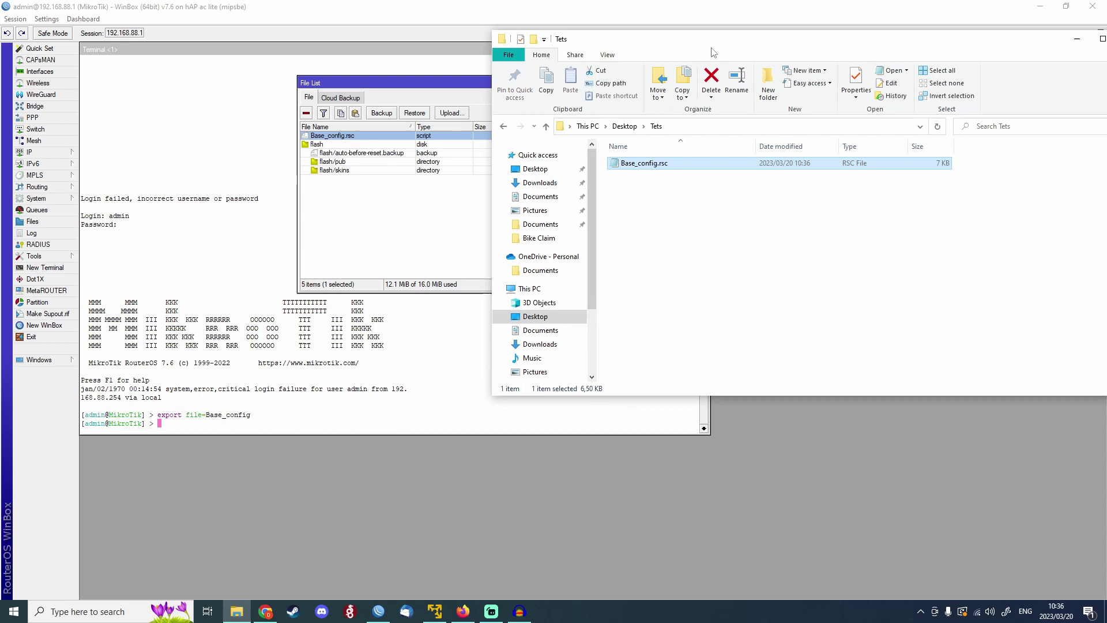
left_click_drag(721, 49, 465, 62)
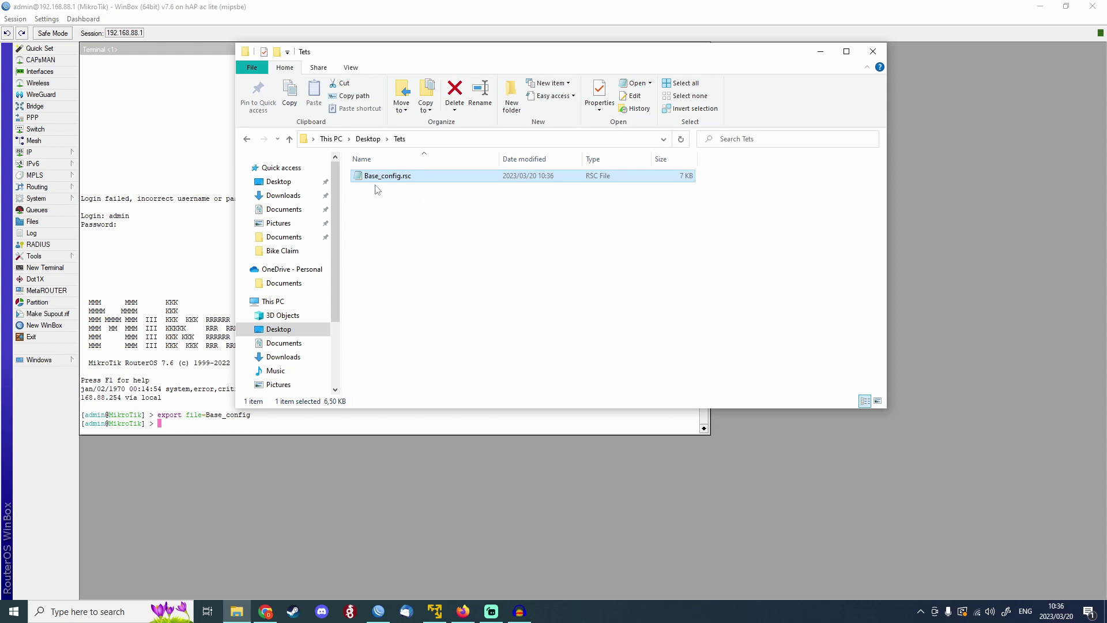
Open Base_config.rsc in Notepad and look over its wireless, DHCP and hotspot sections.
double_click(413, 177)
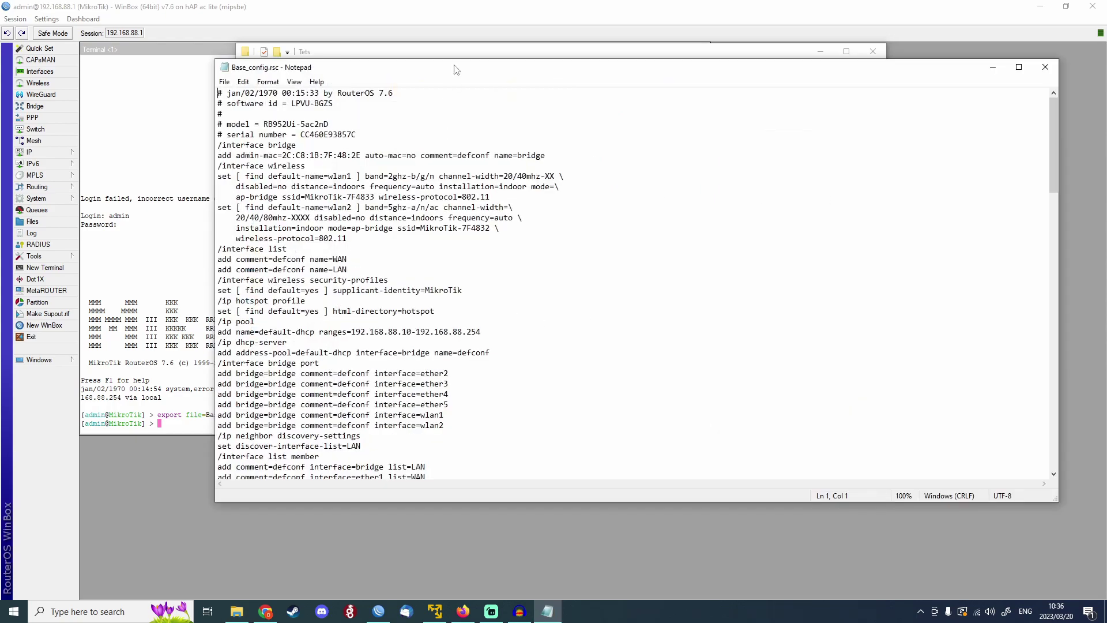
left_click_drag(749, 67, 816, 67)
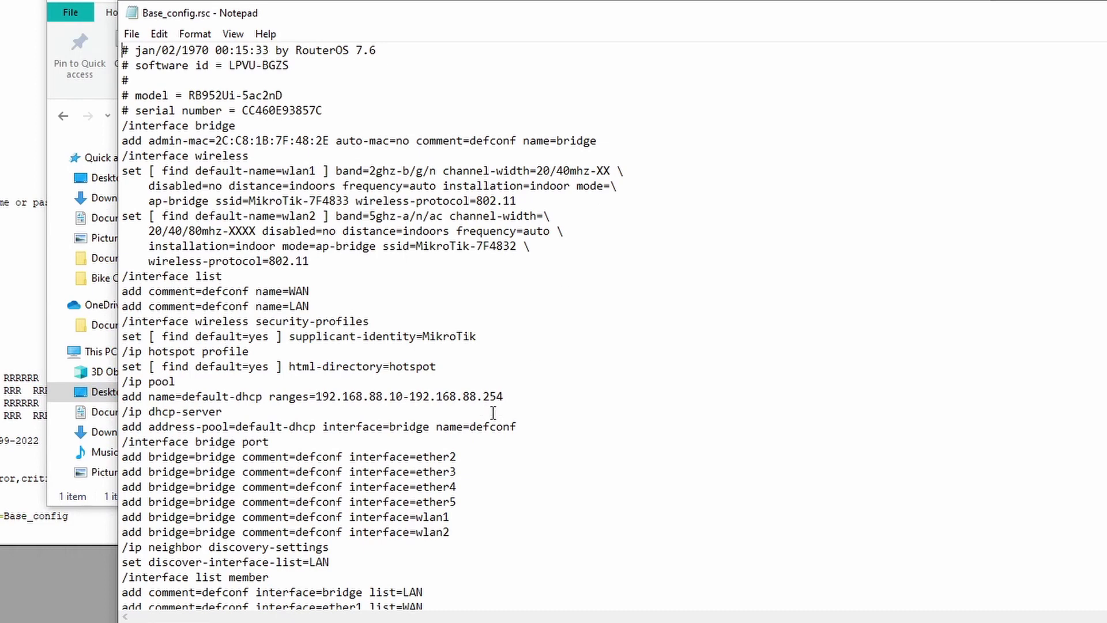
left_click_drag(493, 412, 122, 95)
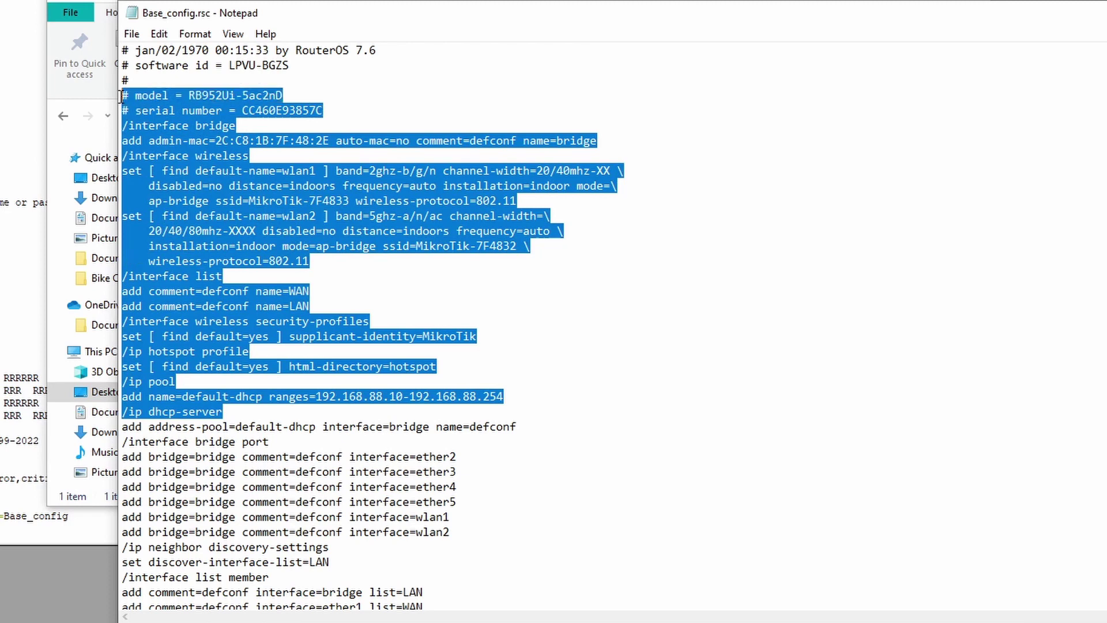
left_click(432, 205)
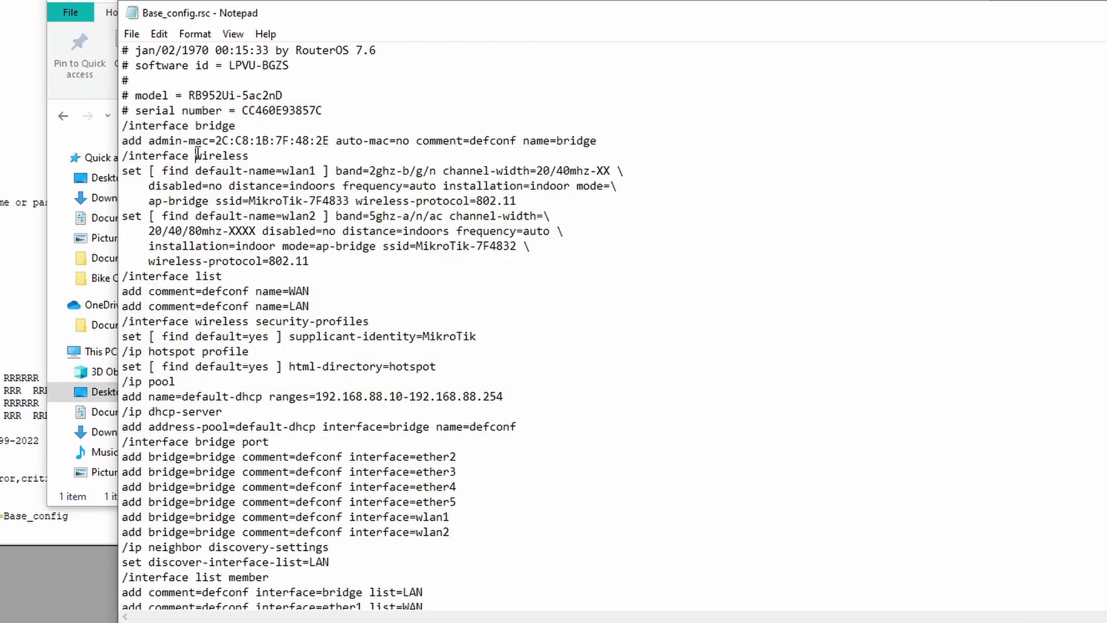
left_click_drag(197, 156, 329, 346)
left_click(550, 420)
left_click(201, 141)
left_click(327, 141)
left_click_drag(327, 141, 215, 141)
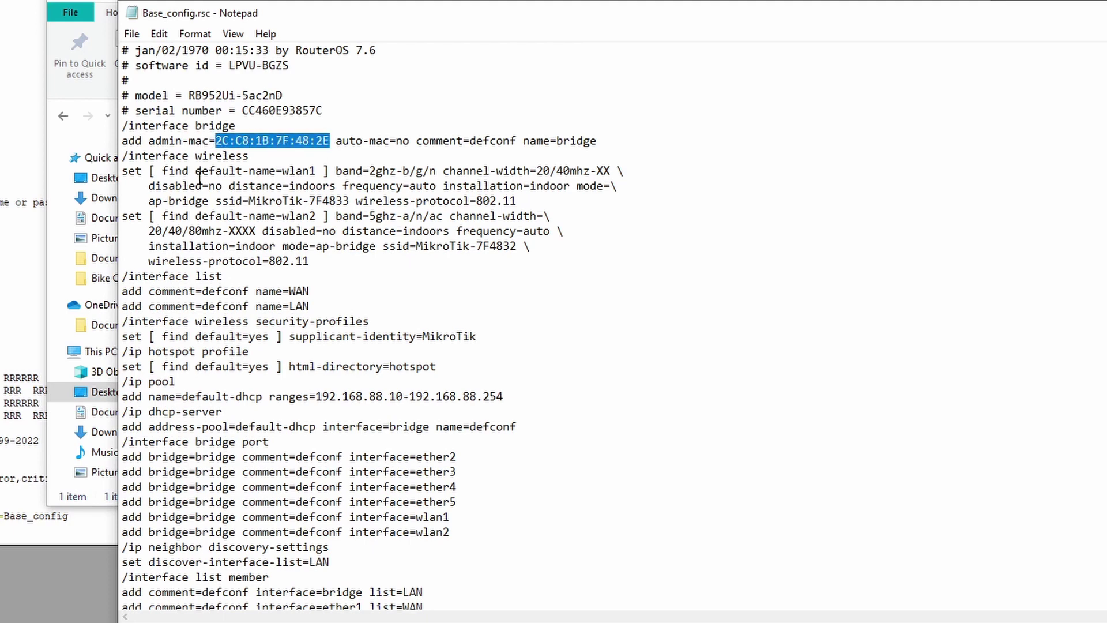
left_click(231, 153)
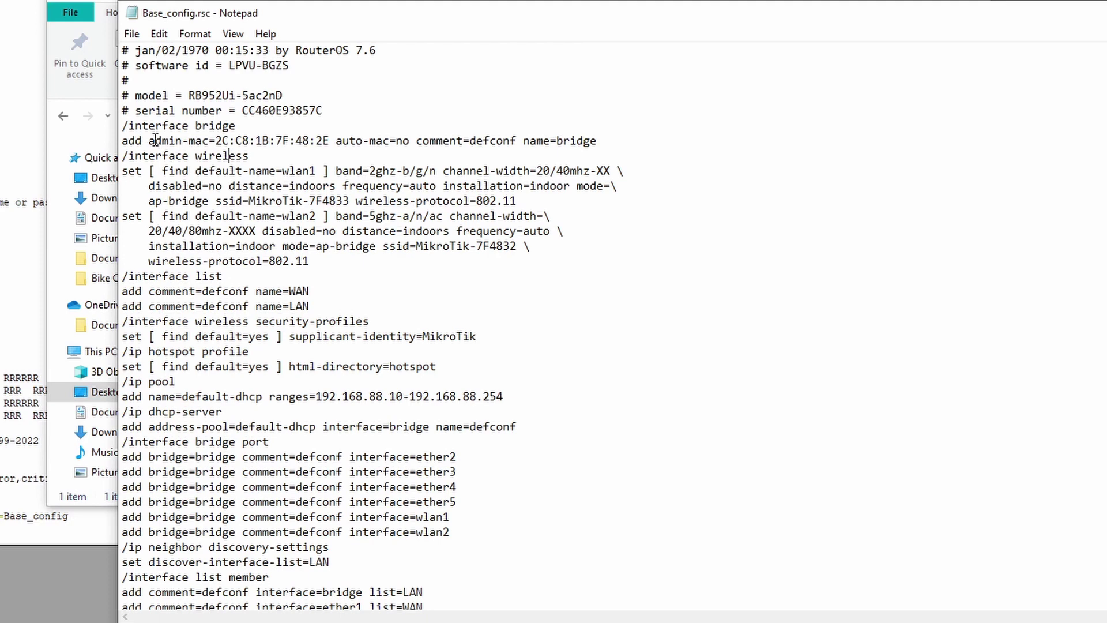
left_click_drag(149, 140, 334, 141)
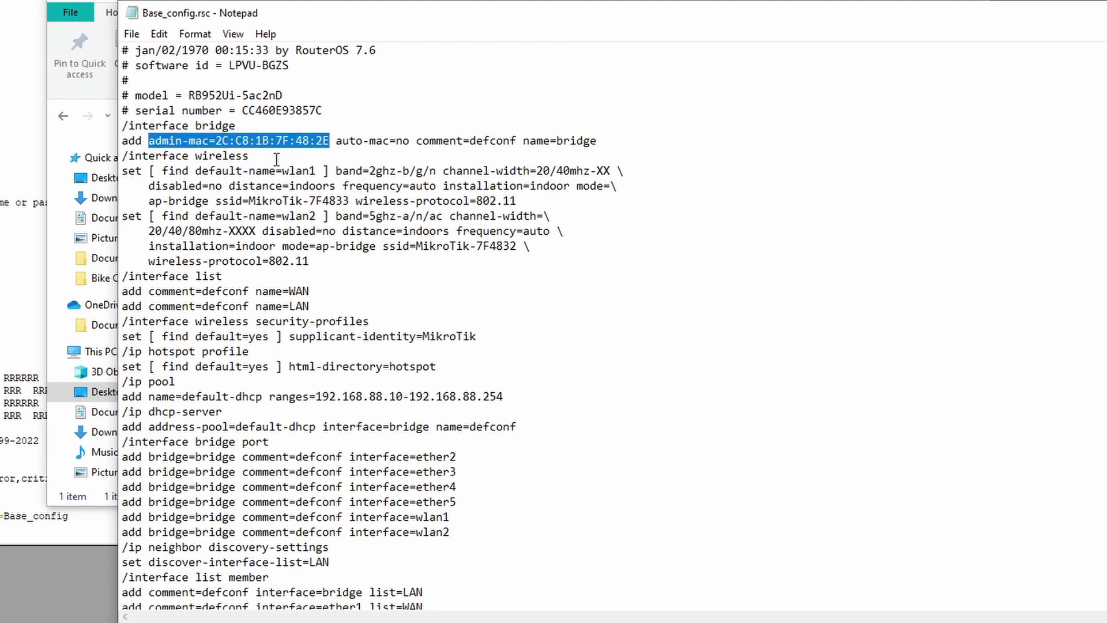
left_click(257, 143)
left_click_drag(331, 142, 215, 142)
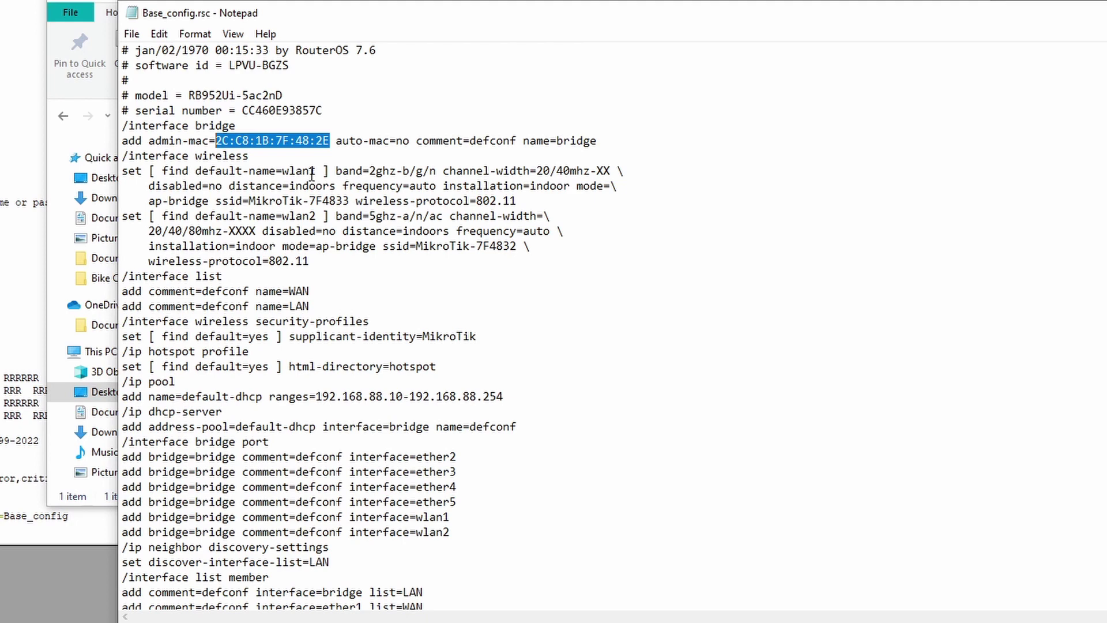
left_click(253, 138)
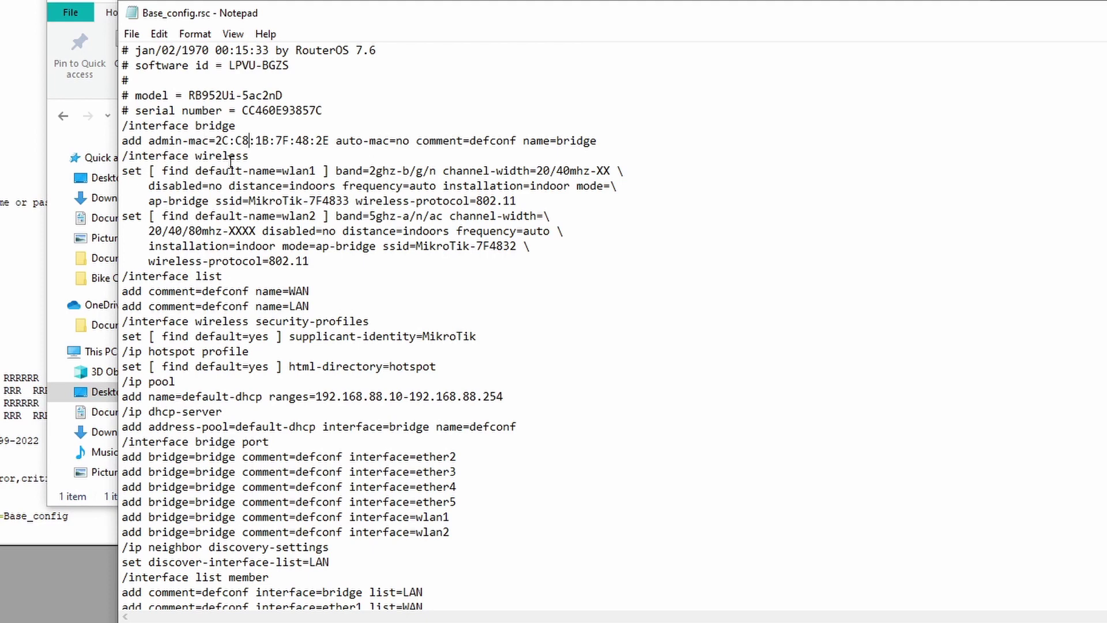
left_click_drag(217, 140, 330, 140)
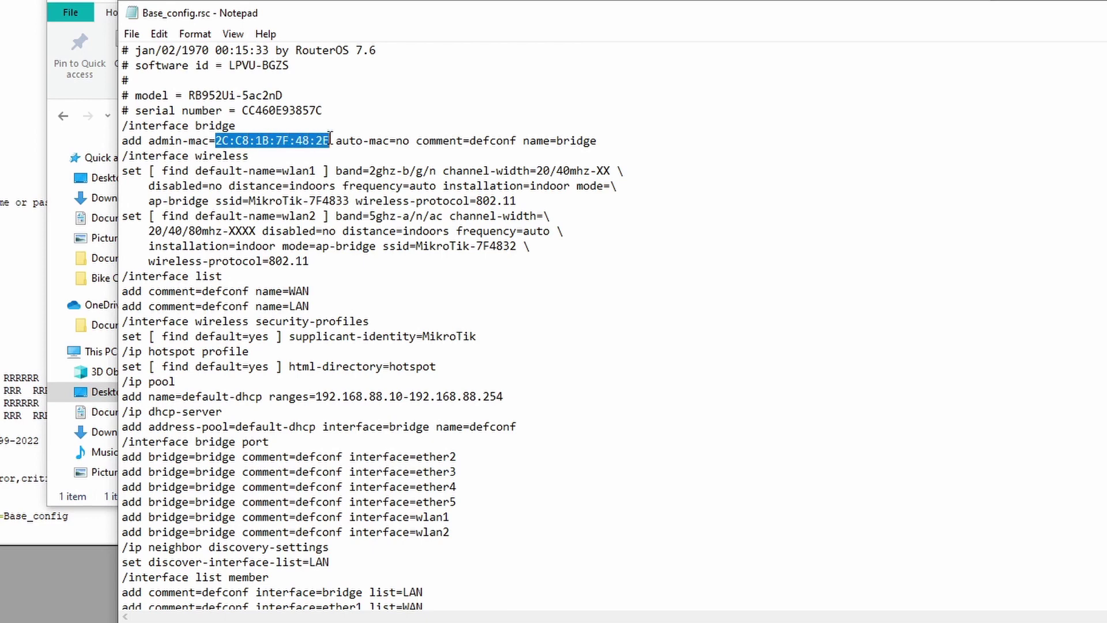
left_click(445, 305)
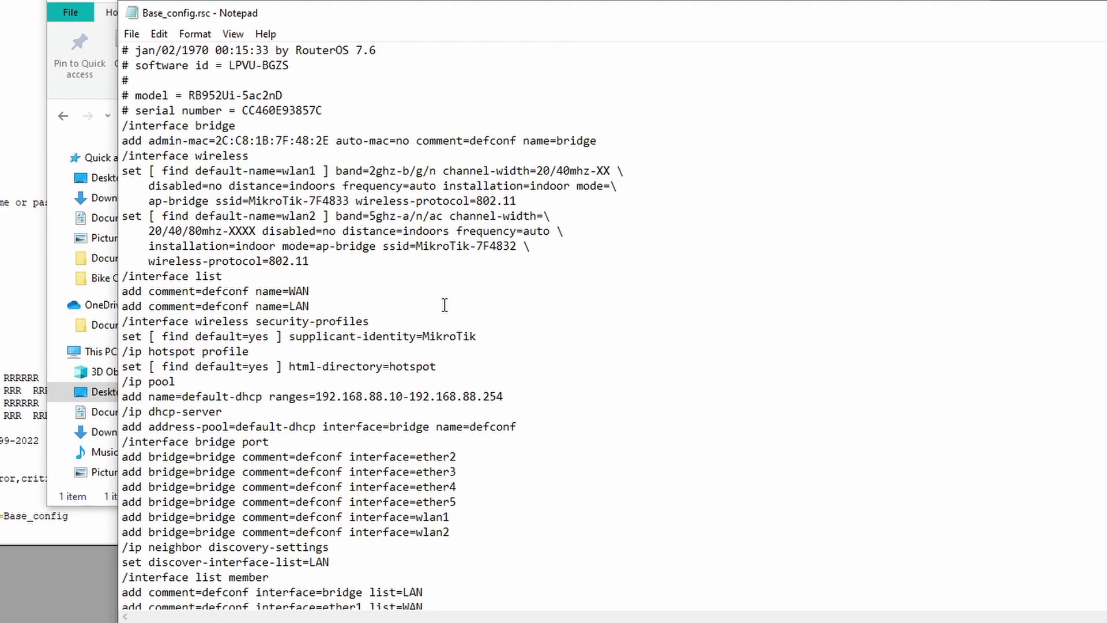
left_click(329, 148)
left_click_drag(330, 143, 149, 143)
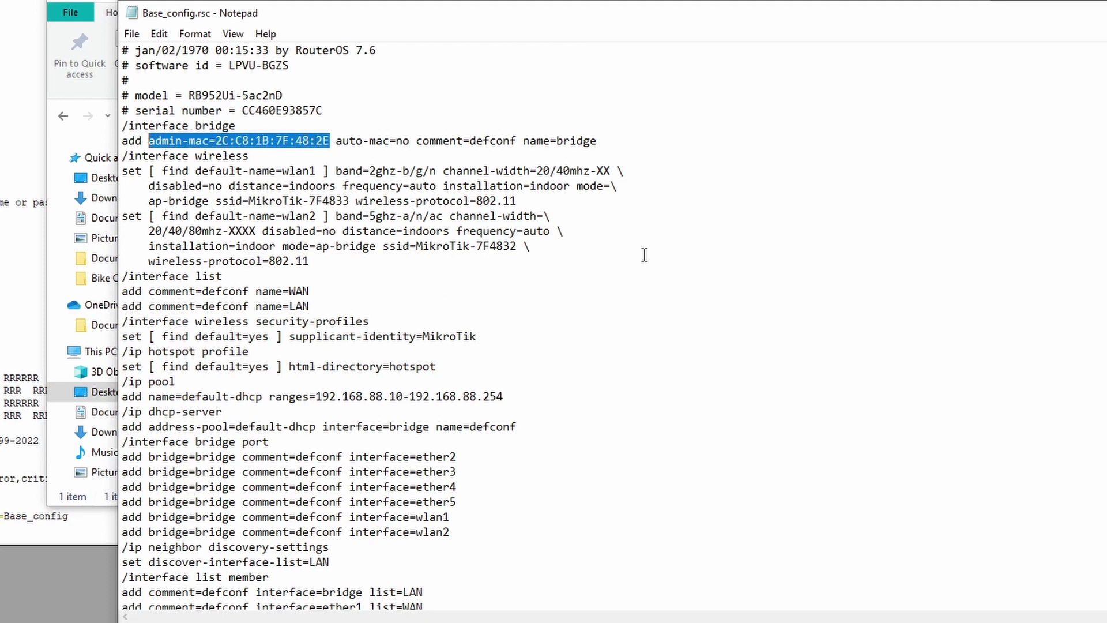
Remove admin-mac from the bridge line and change auto-mac=no to auto-mac=yes.
key("BackSpace")
key("BackSpace")
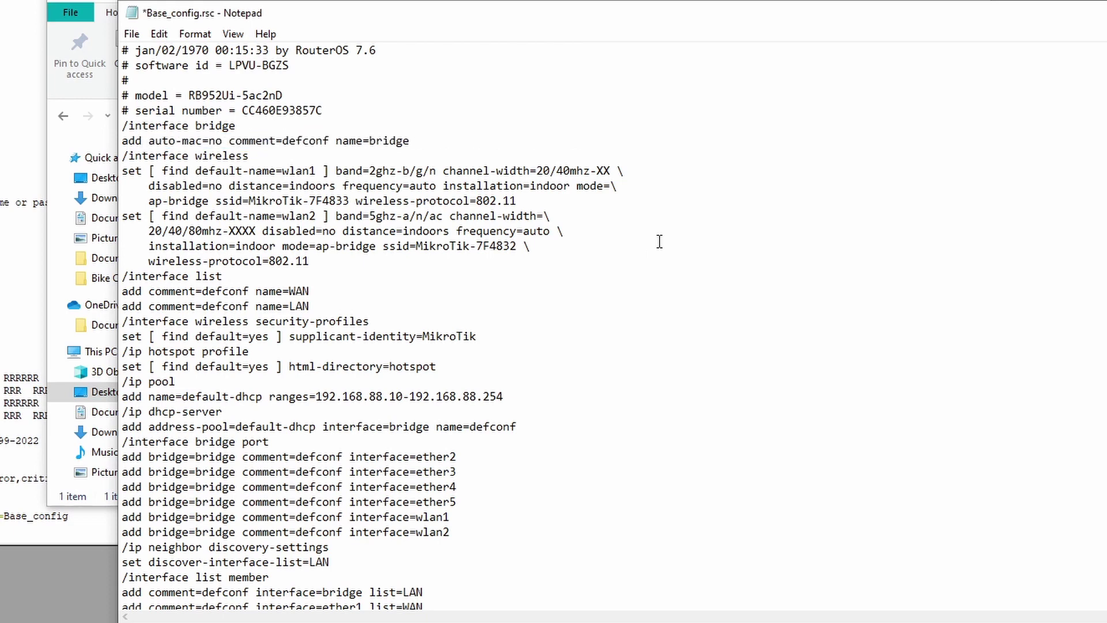
key("BackSpace")
key("BackSpace")
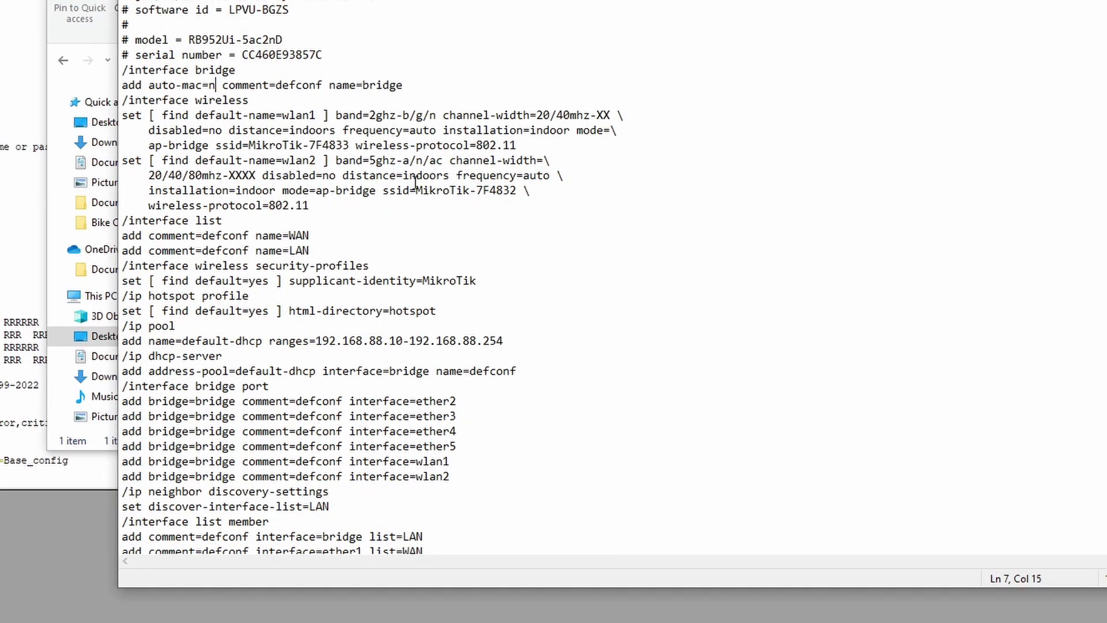
type("yes")
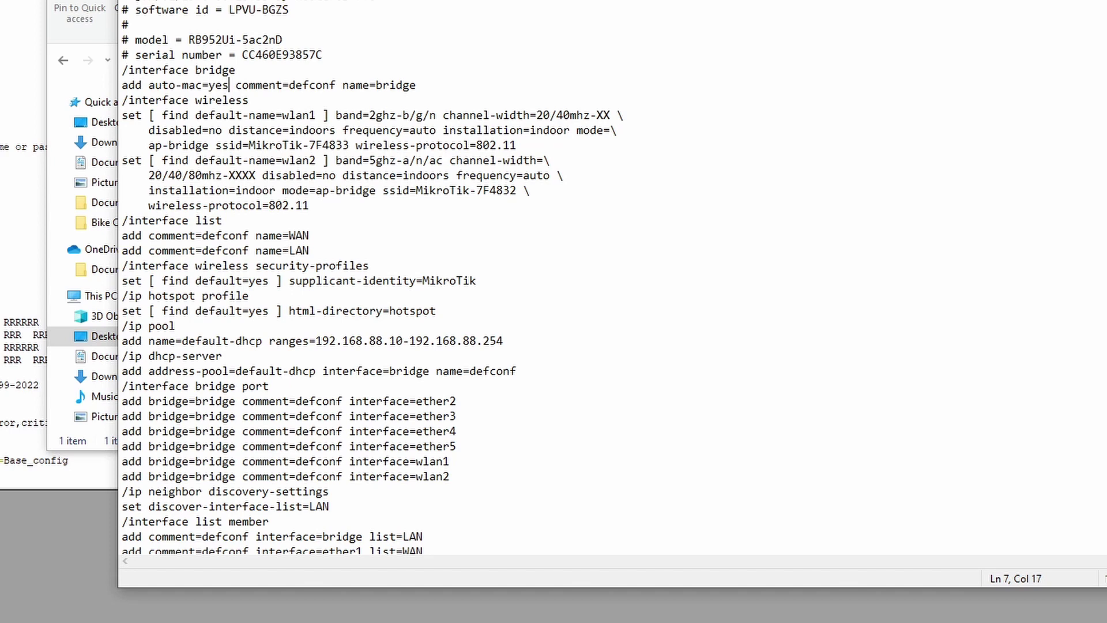
left_click(302, 99)
mouse_move(154, 86)
left_mouse_down()
mouse_move(230, 91)
mouse_move(149, 85)
left_mouse_up()
left_click(230, 92)
key("Left")
key("Left")
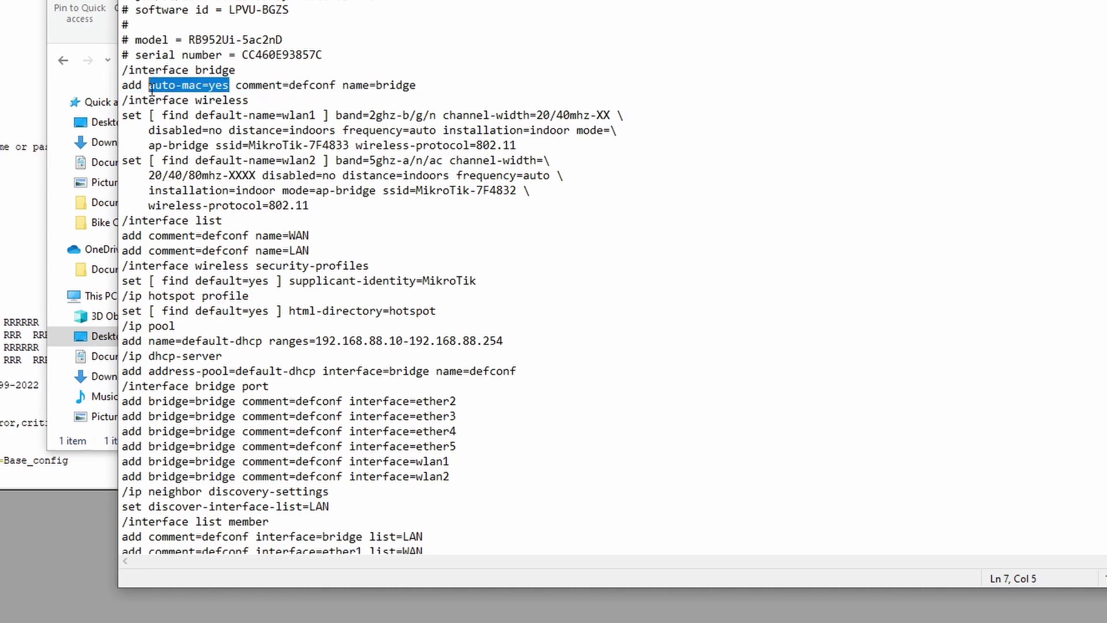
left_click(229, 87)
left_click(230, 88)
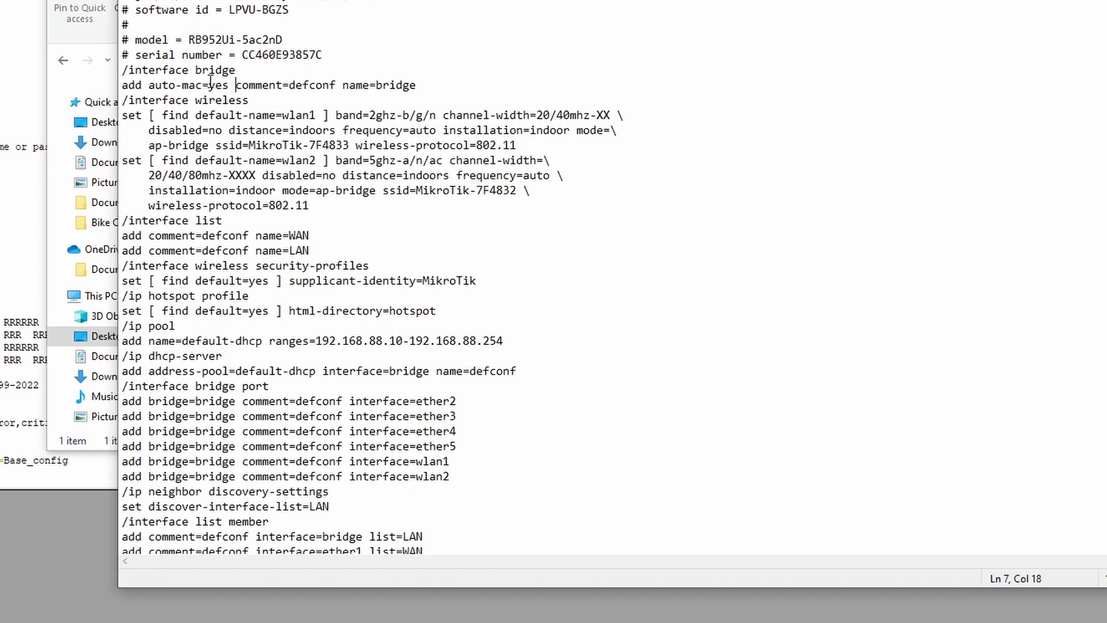
left_click_drag(208, 84, 236, 84)
left_click(236, 85)
Delete the four-line wlan2 wireless set command and review the wlan1 settings.
left_click_drag(314, 208, 123, 158)
key("BackSpace")
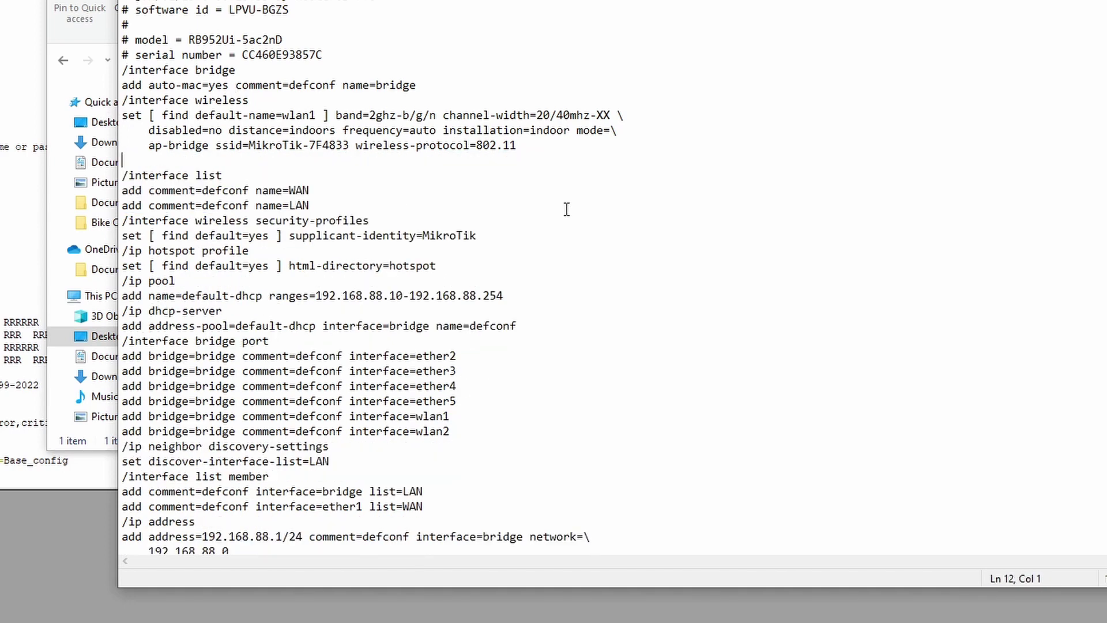
key("BackSpace")
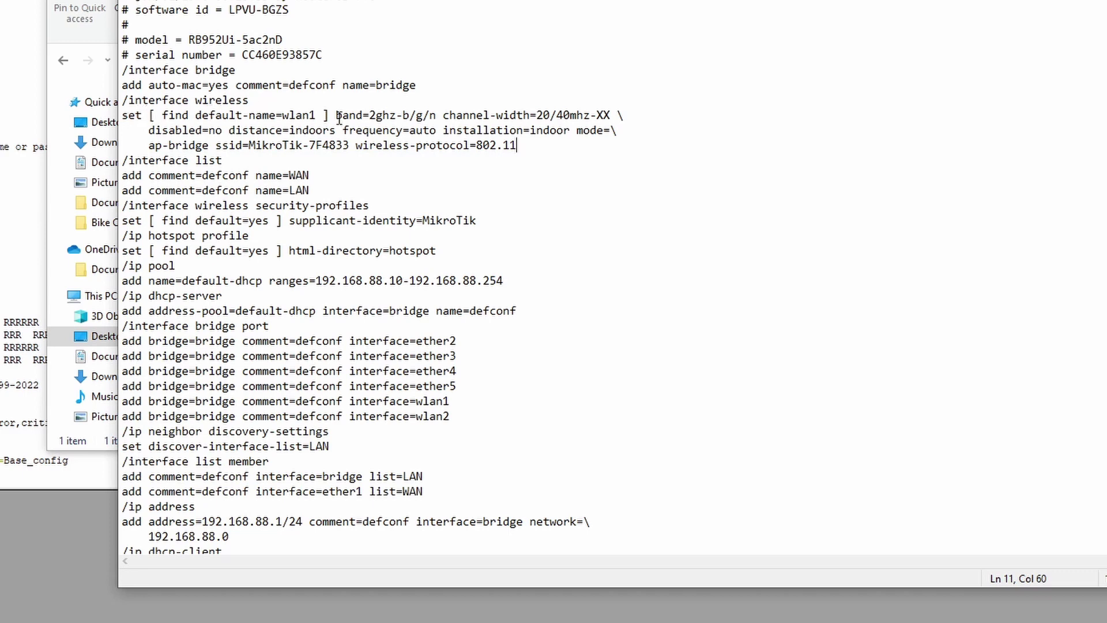
left_click_drag(335, 116, 556, 115)
left_click(549, 115)
left_click_drag(222, 130, 214, 132)
left_click(222, 130)
Change the wlan1 SSID from MikroTik-7F4833 to Base_wifi.
mouse_move(350, 146)
left_mouse_down()
mouse_move(249, 145)
mouse_move(353, 146)
left_mouse_up()
key("Delete")
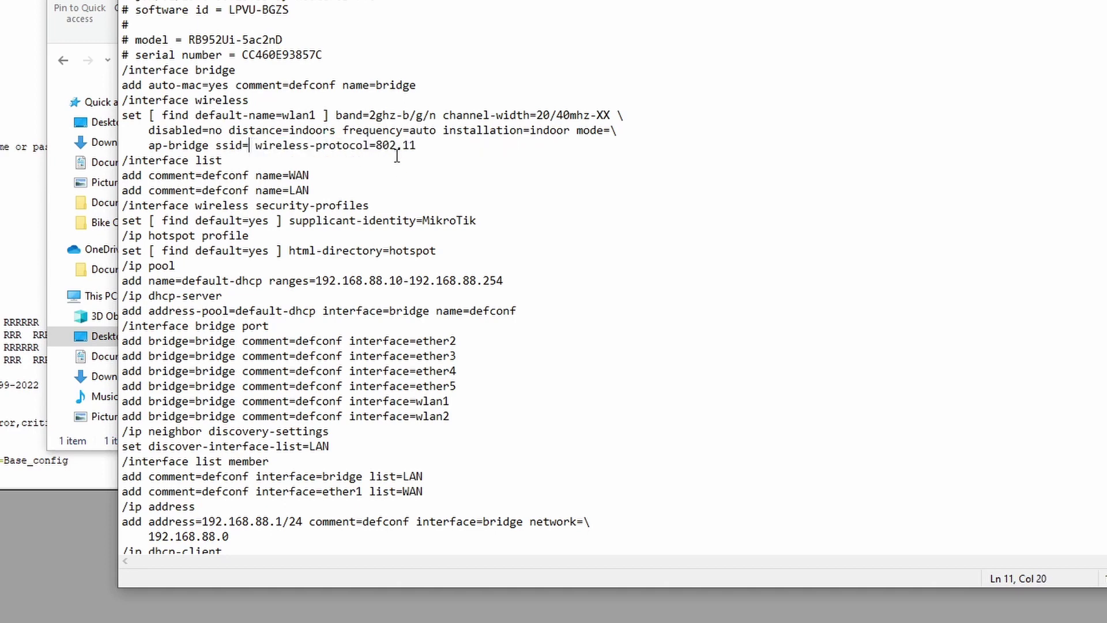
type("Basue")
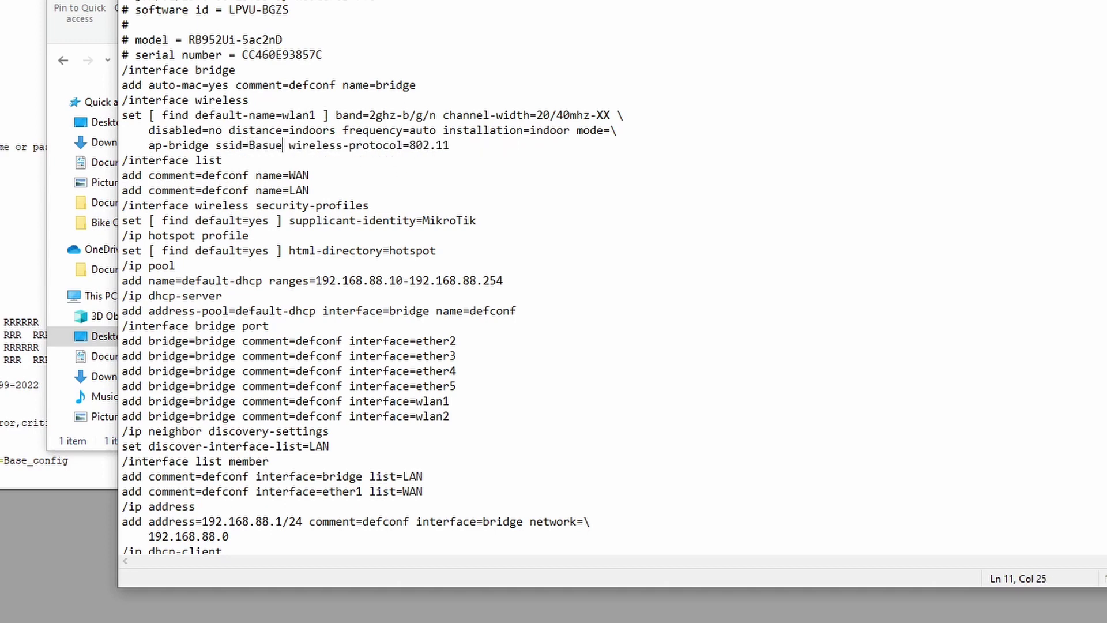
key("BackSpace")
key("BackSpace")
type("e)w")
type("ifi")
key("BackSpace")
key("BackSpace")
key("BackSpace")
key("BackSpace")
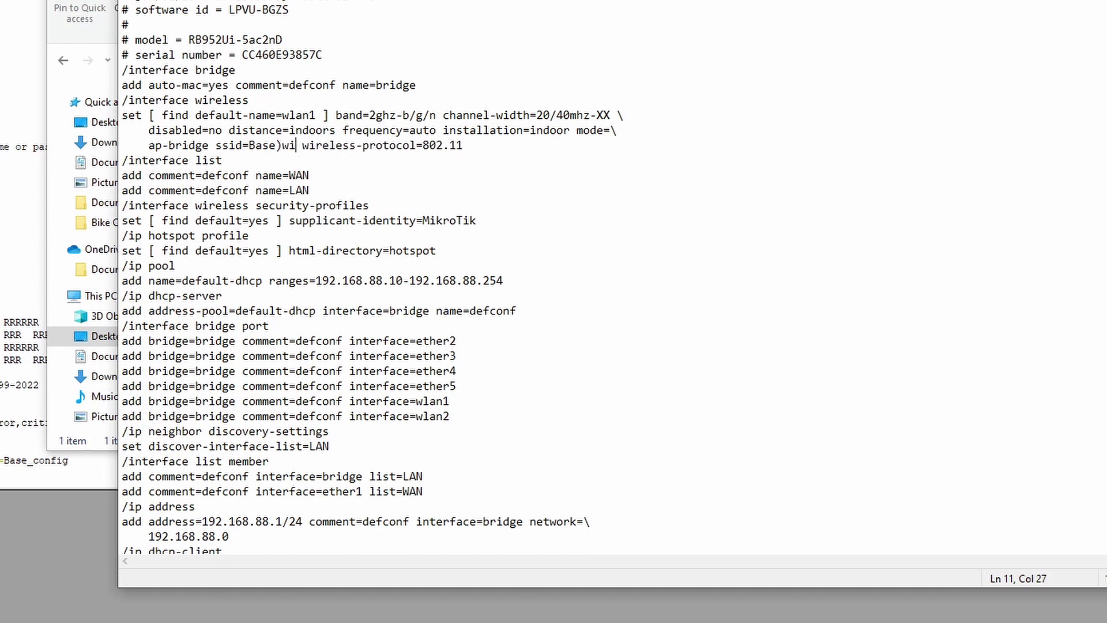
key("BackSpace")
type("_wifi")
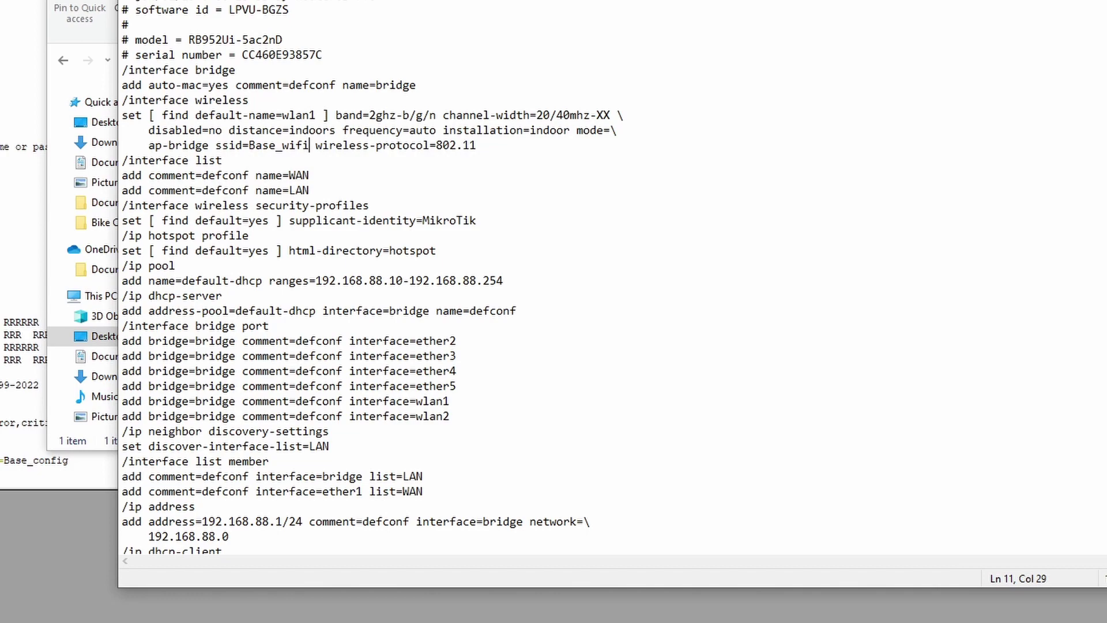
left_click(316, 145)
left_click(464, 166)
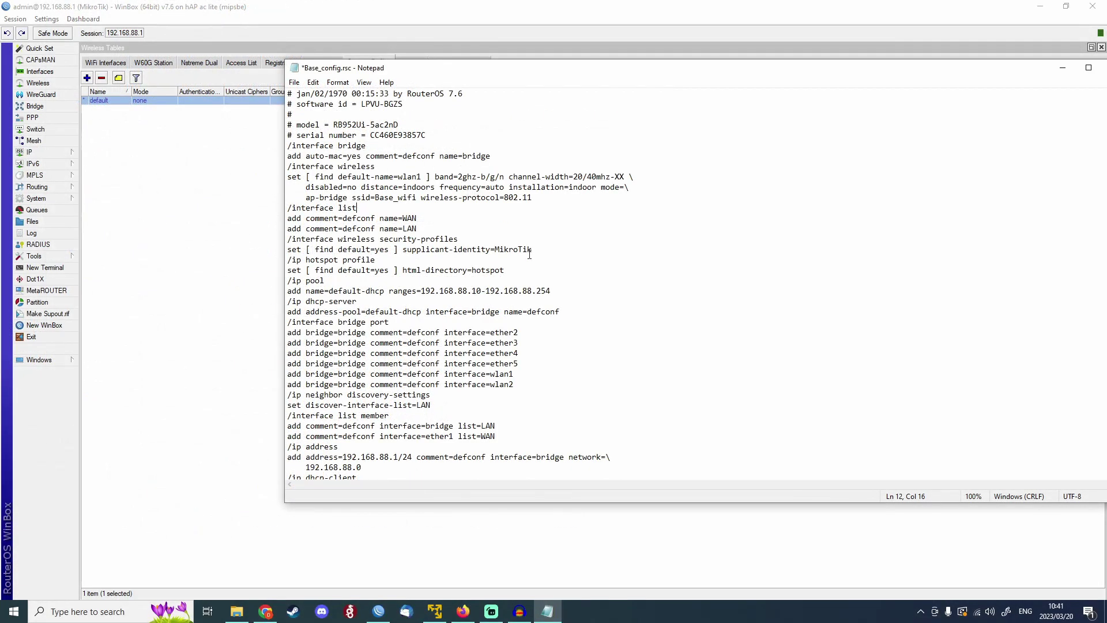
left_click_drag(541, 249, 455, 211)
left_click(458, 220)
scroll(462, 256, "down", 20)
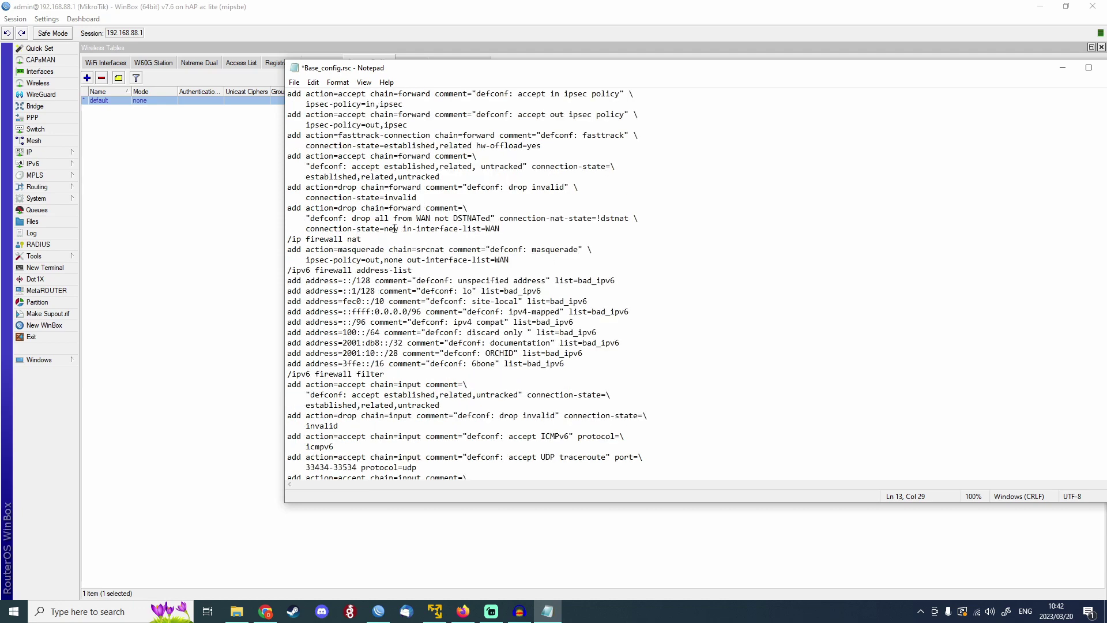
left_click_drag(314, 272, 472, 282)
left_click(500, 291)
left_click_drag(597, 348, 397, 334)
left_click(548, 353)
scroll(600, 333, "down", 13)
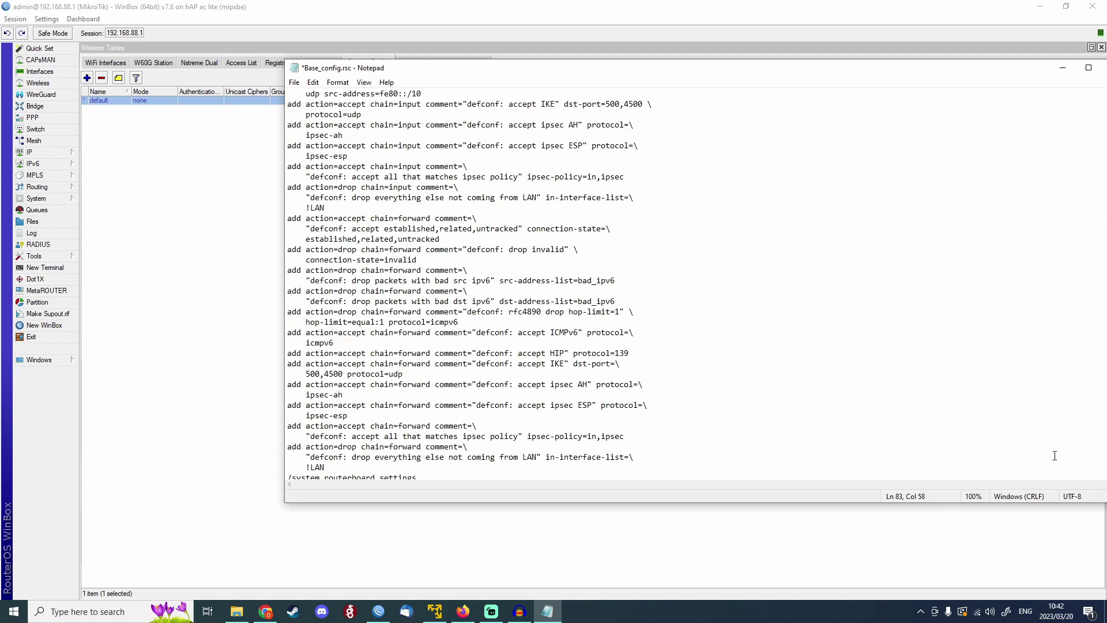
left_click_drag(862, 72, 801, 74)
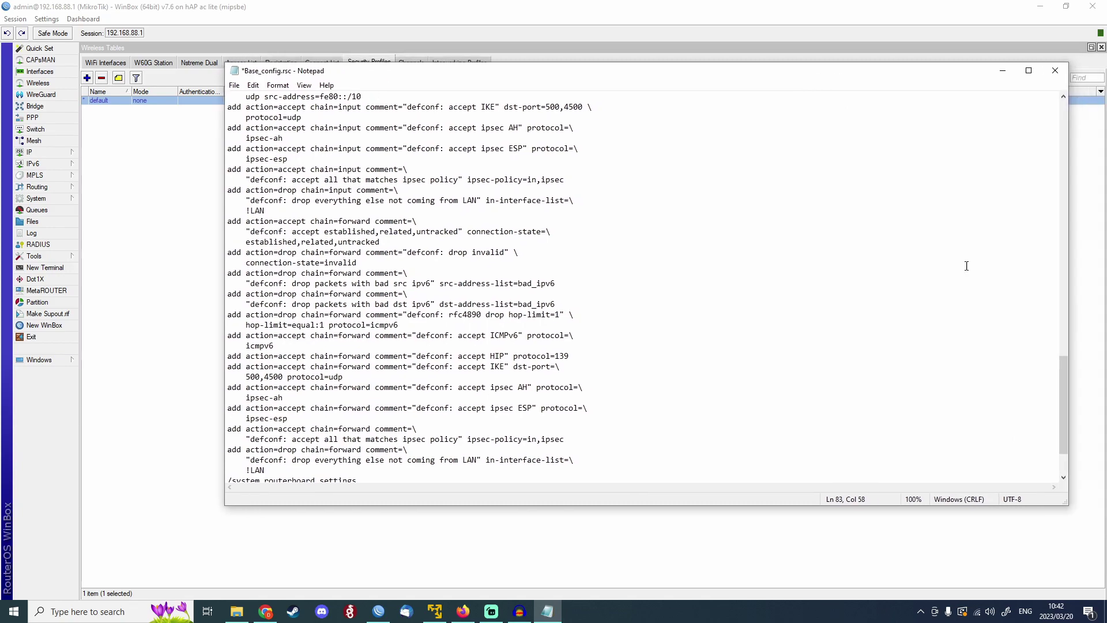
left_click(1061, 355)
left_click_drag(1060, 331, 1062, 145)
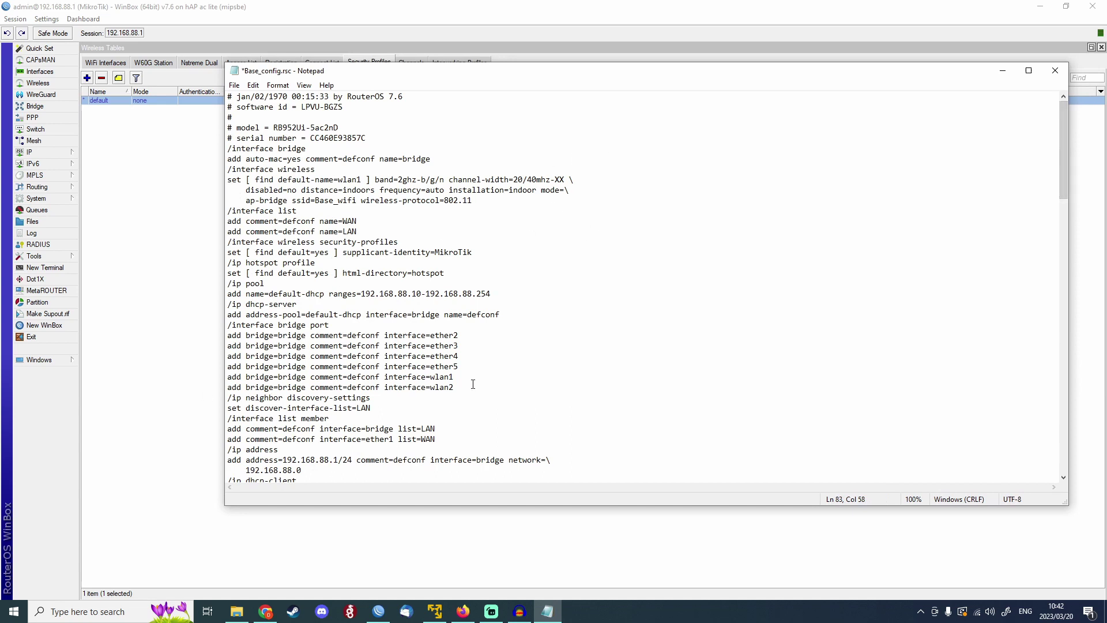
left_click_drag(455, 387, 238, 171)
left_click(383, 280)
left_click_drag(228, 326, 326, 324)
left_click(449, 367)
left_click(454, 369)
left_click_drag(453, 387, 405, 376)
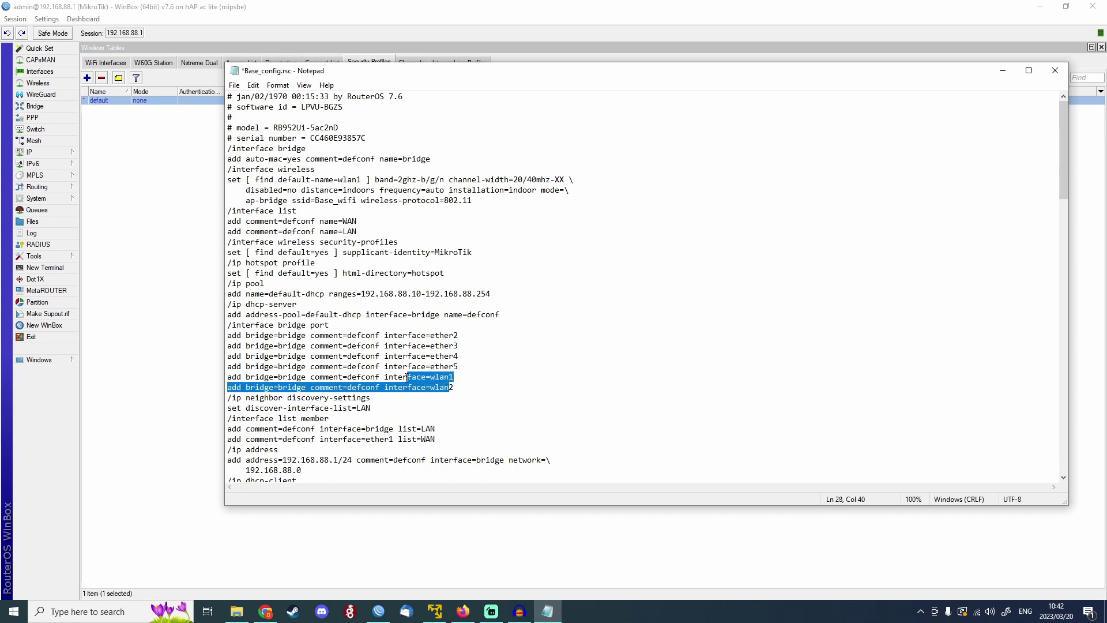
left_click(439, 376)
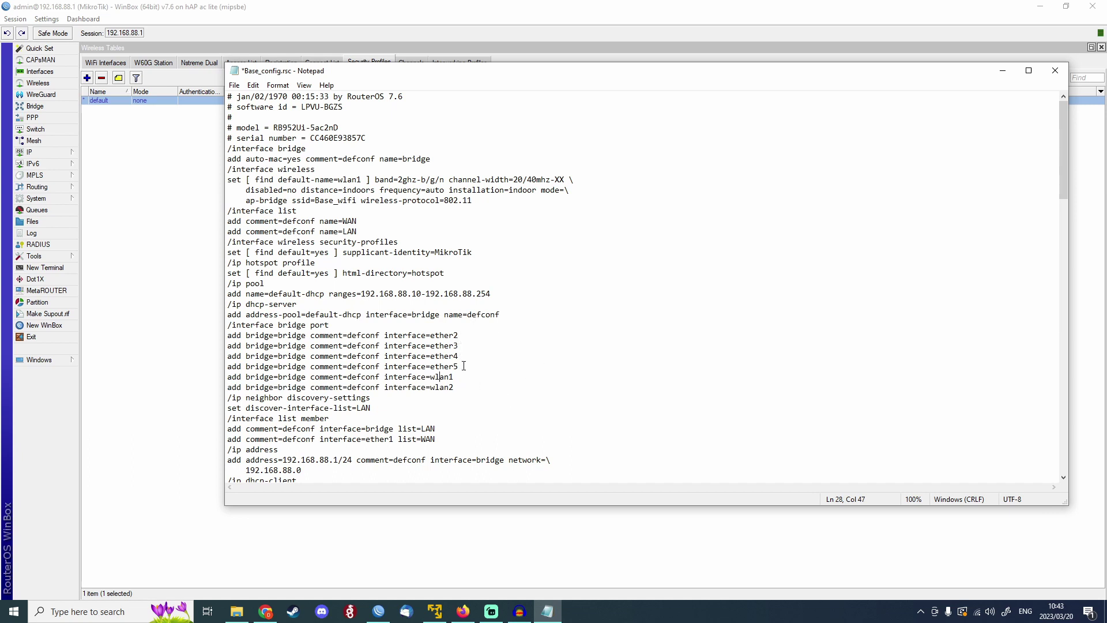
left_click_drag(460, 366, 455, 368)
left_click(455, 376)
left_click_drag(459, 366, 239, 334)
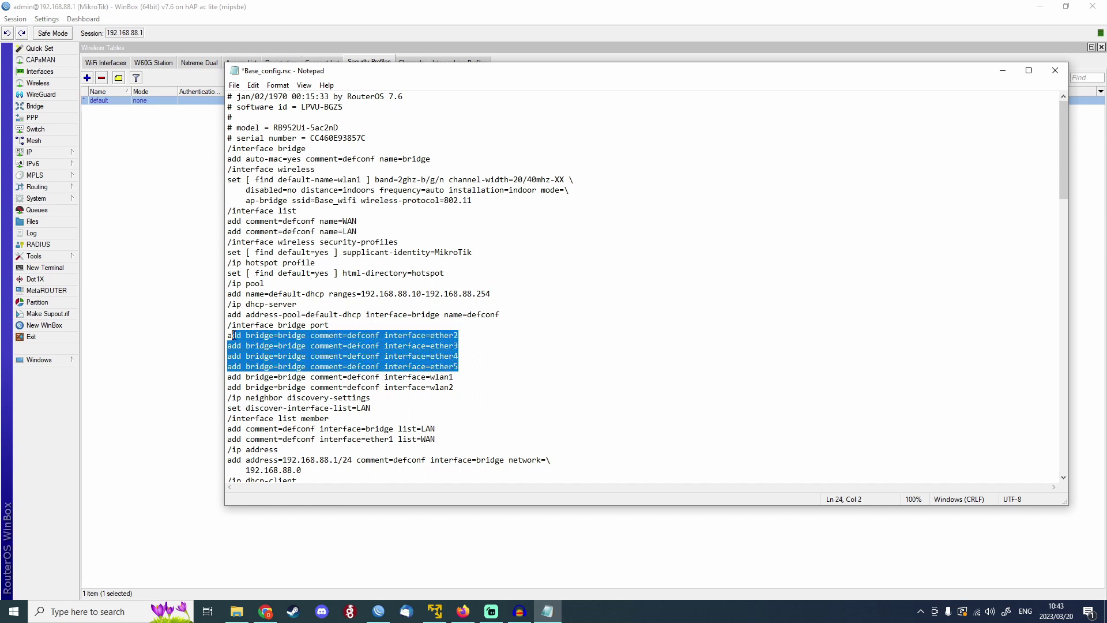
left_click(356, 366)
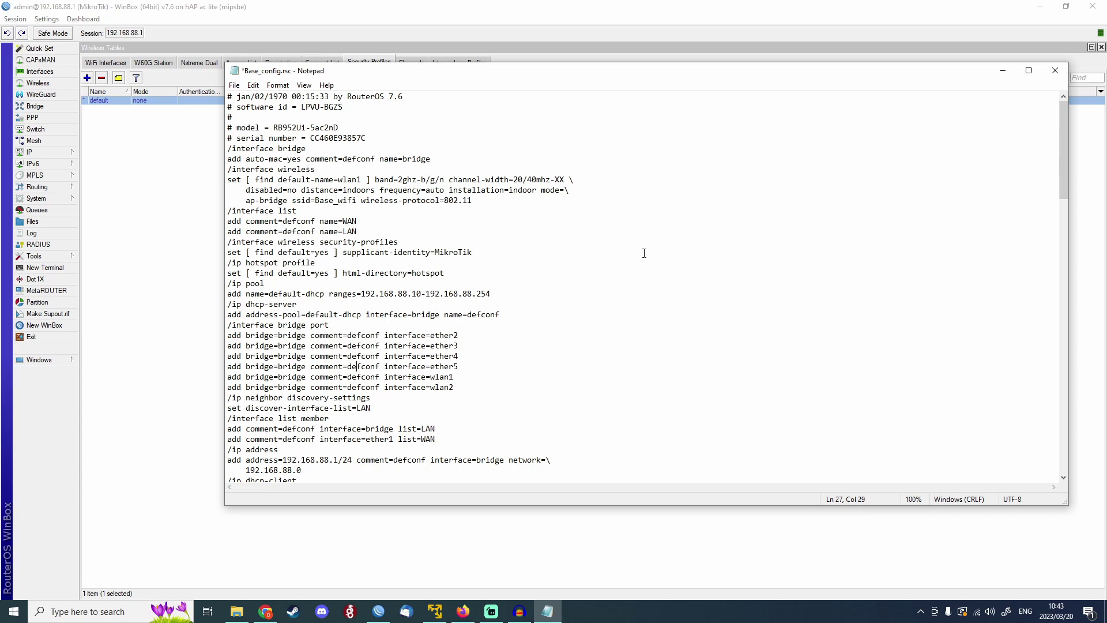
scroll(462, 392, "down", 2)
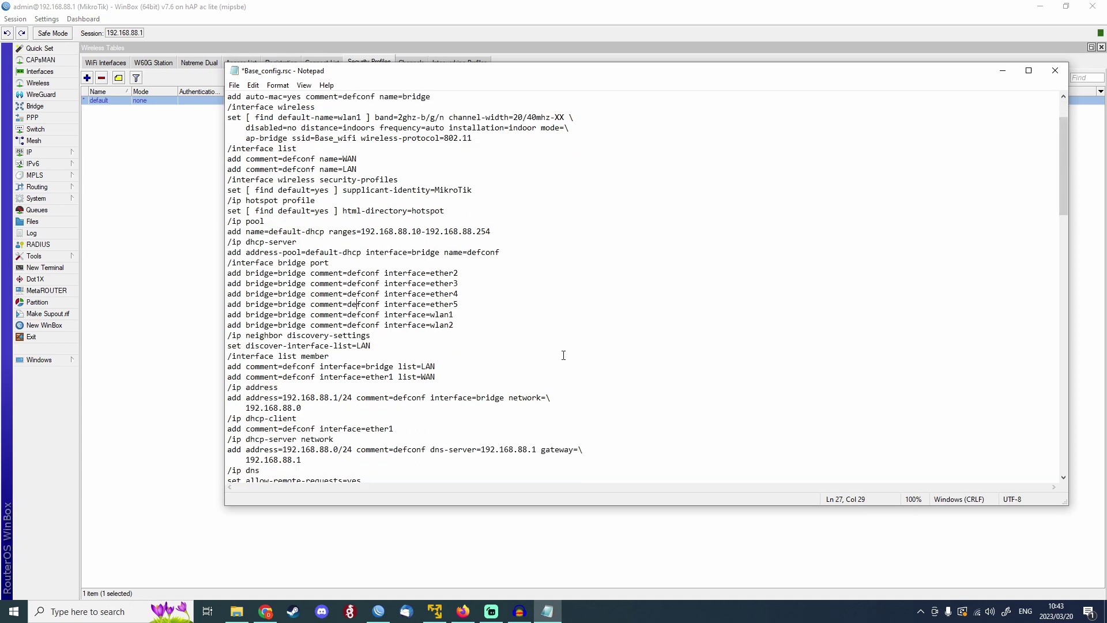
scroll(597, 329, "up", 2)
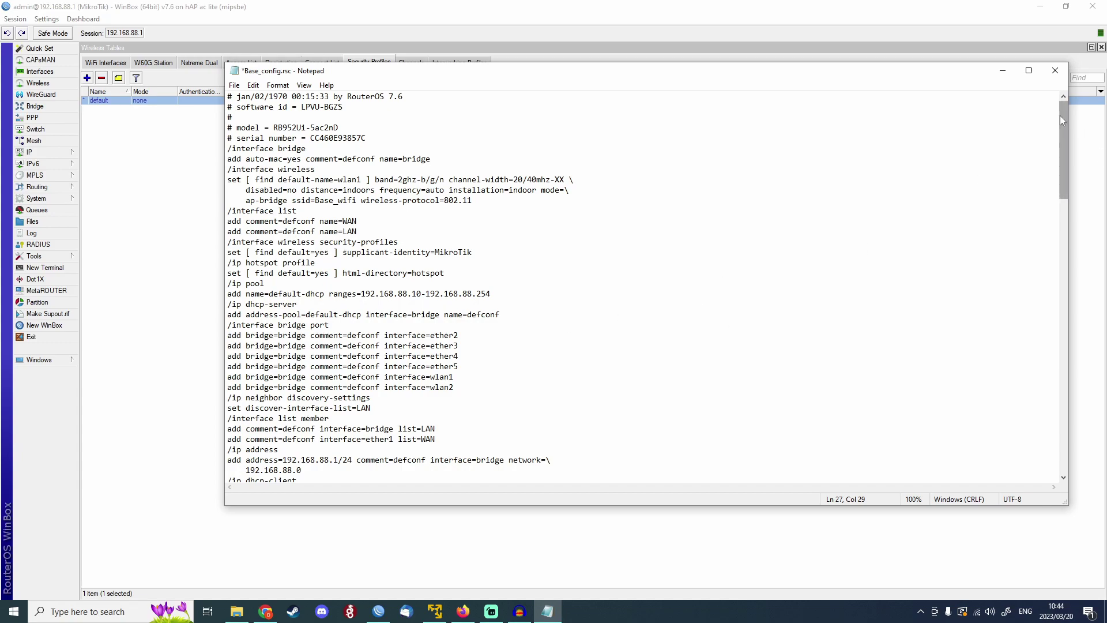
Review the edited lines from auto-mac=yes down to the DHCP pool.
left_click_drag(1059, 119, 1047, 97)
left_click_drag(372, 399, 345, 179)
left_click(287, 159)
left_click_drag(287, 158, 495, 295)
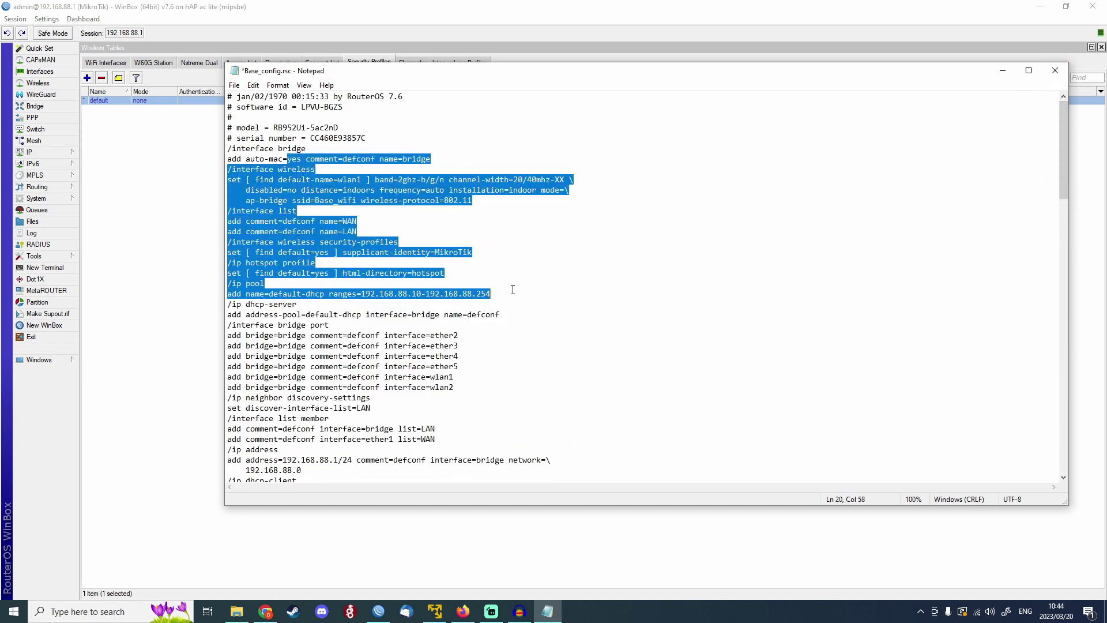
left_click(513, 304)
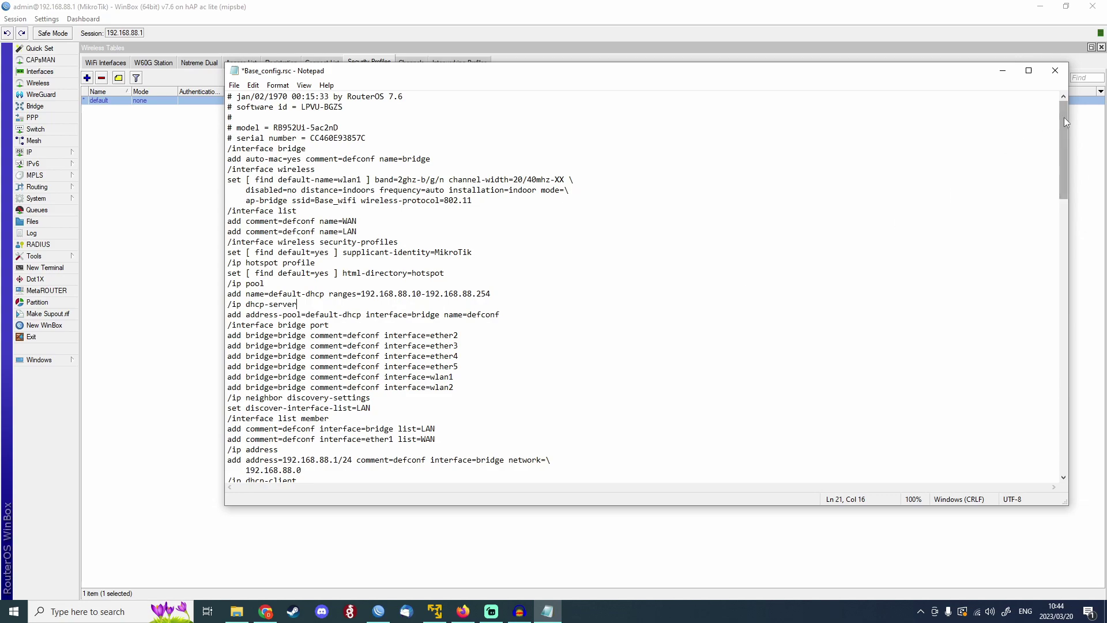
mouse_move(1064, 117)
left_mouse_down()
mouse_move(1062, 234)
mouse_move(1025, 393)
mouse_move(1064, 397)
mouse_move(1072, 109)
left_mouse_up()
left_click_drag(617, 74, 595, 93)
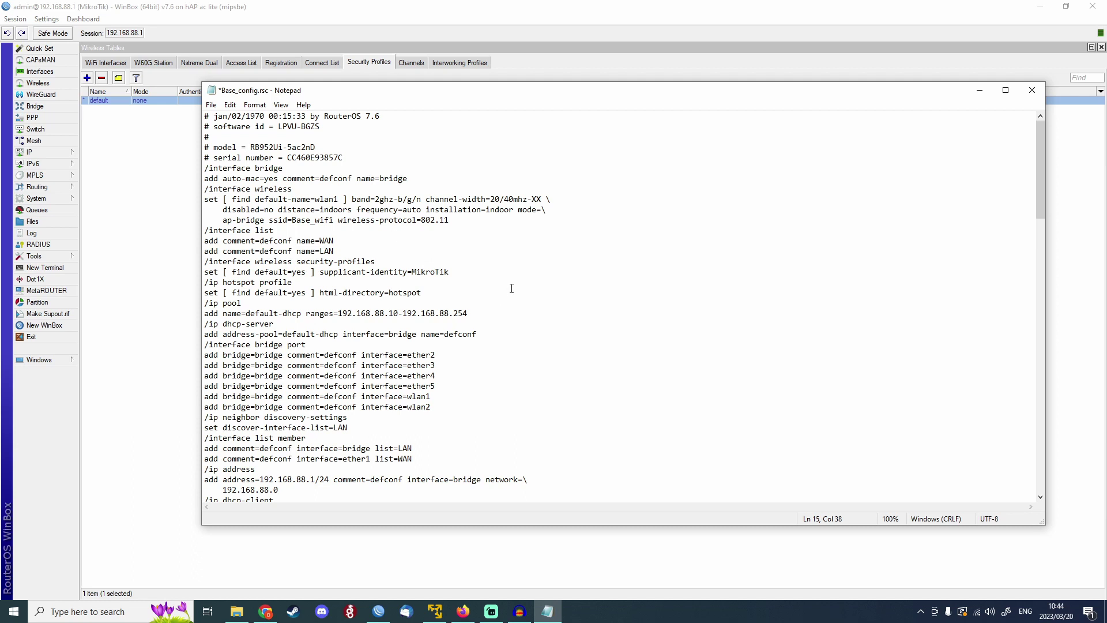
Save Base_config.rsc and switch to the EVE-NG lab topology in Firefox.
key("ctrl+s")
left_click(206, 106)
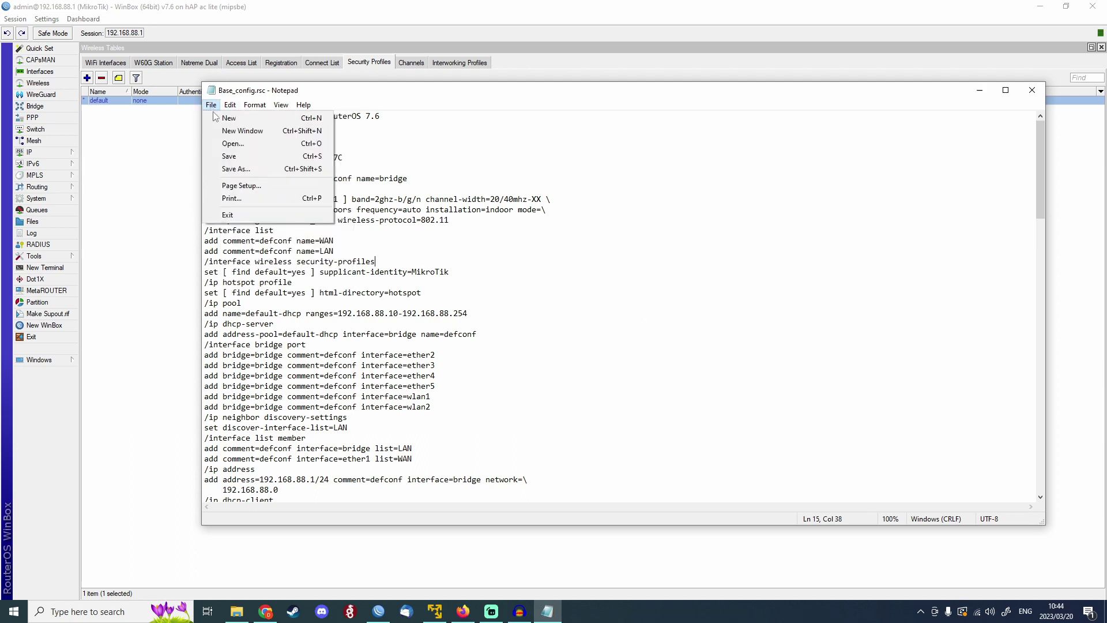
left_click(235, 157)
left_click(542, 175)
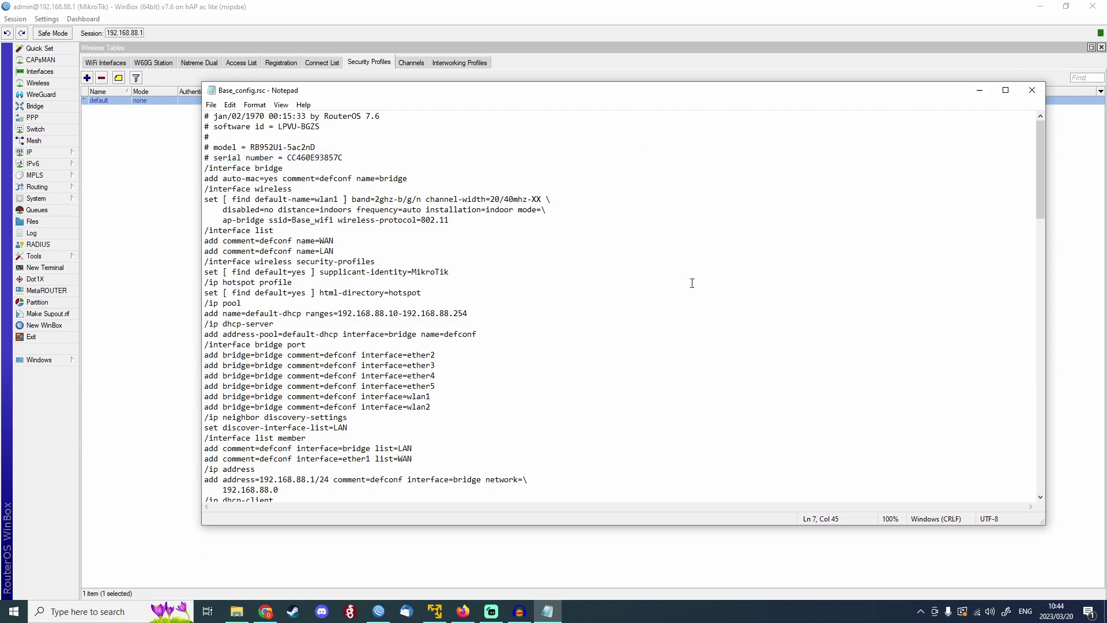
left_click(463, 611)
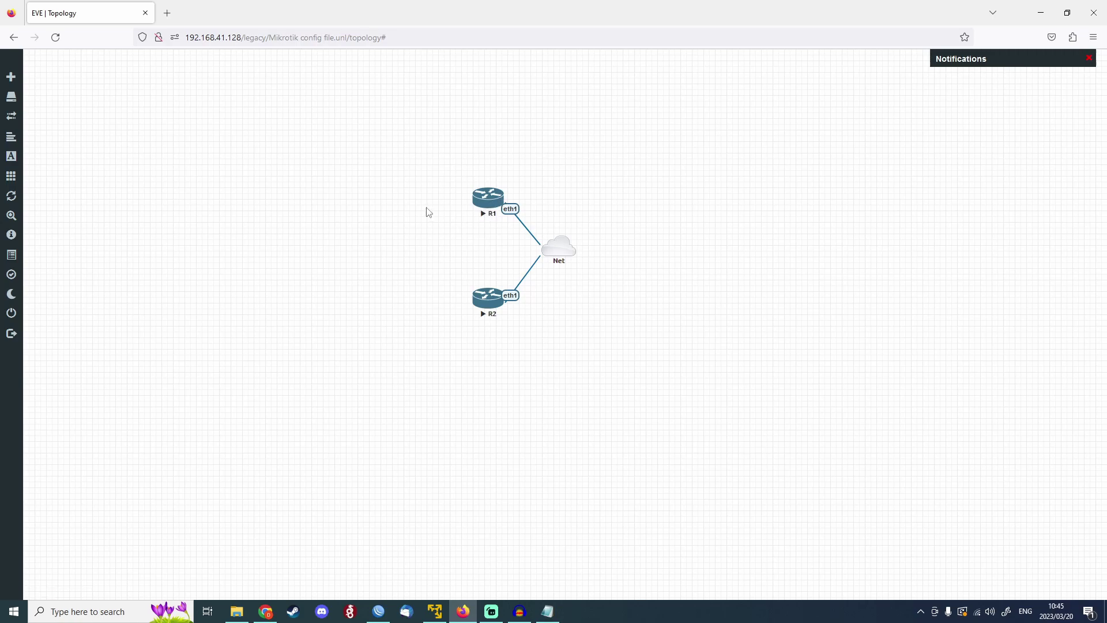
Switch from the EVE-NG topology to the WinBox connection window.
key("alt+Tab")
key("alt+Tab")
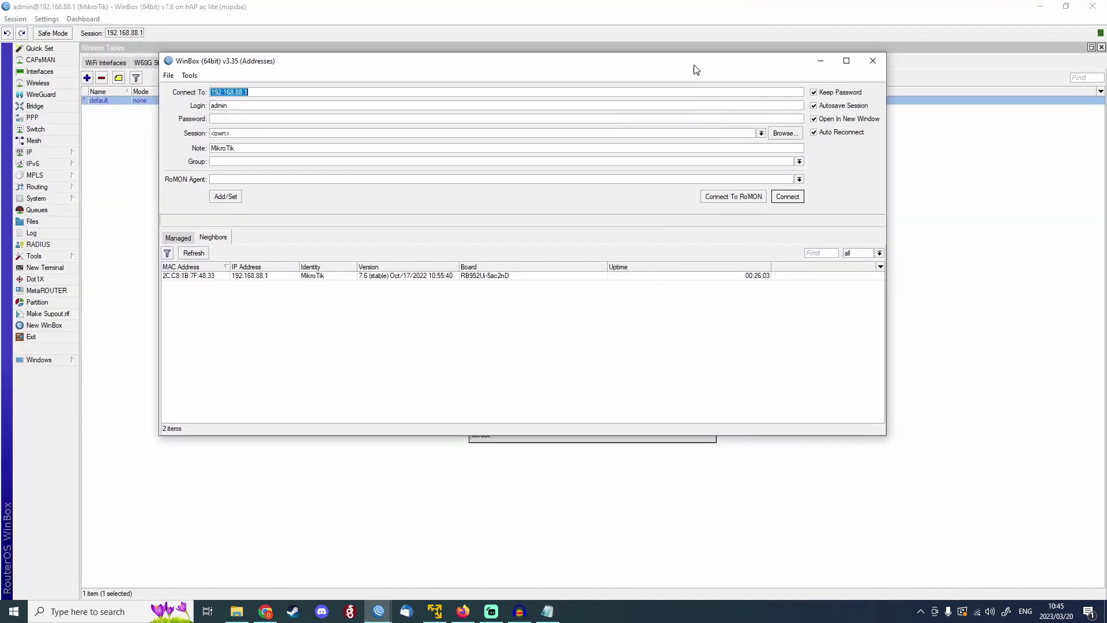
Connect to the CHR router at 50:00:00:02:00:00 from the Neighbors list.
left_click_drag(540, 15, 694, 67)
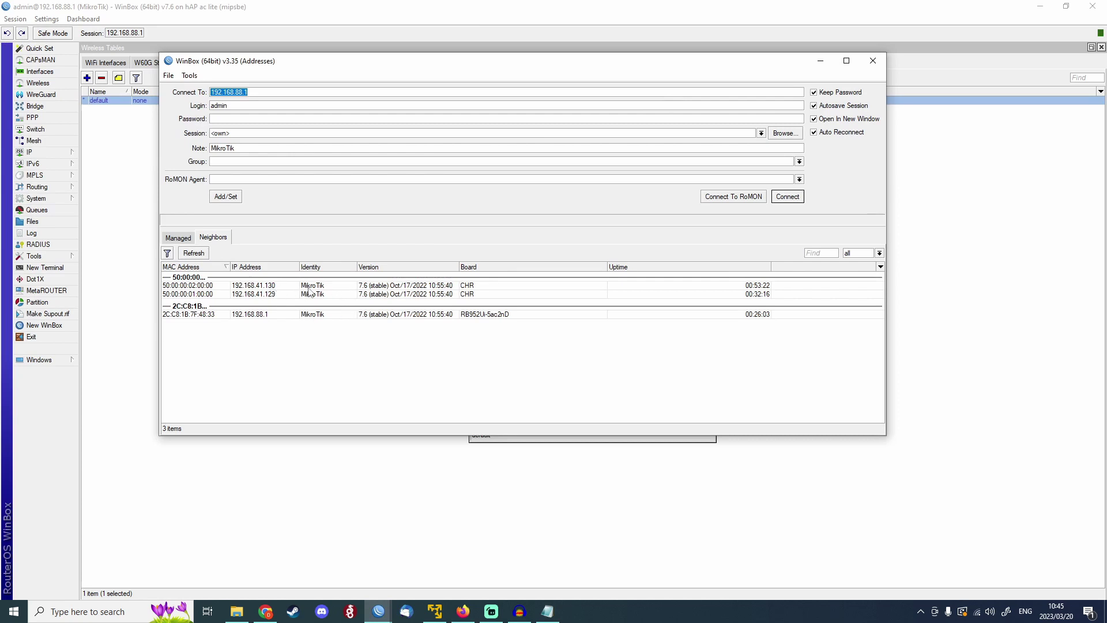
left_click(199, 285)
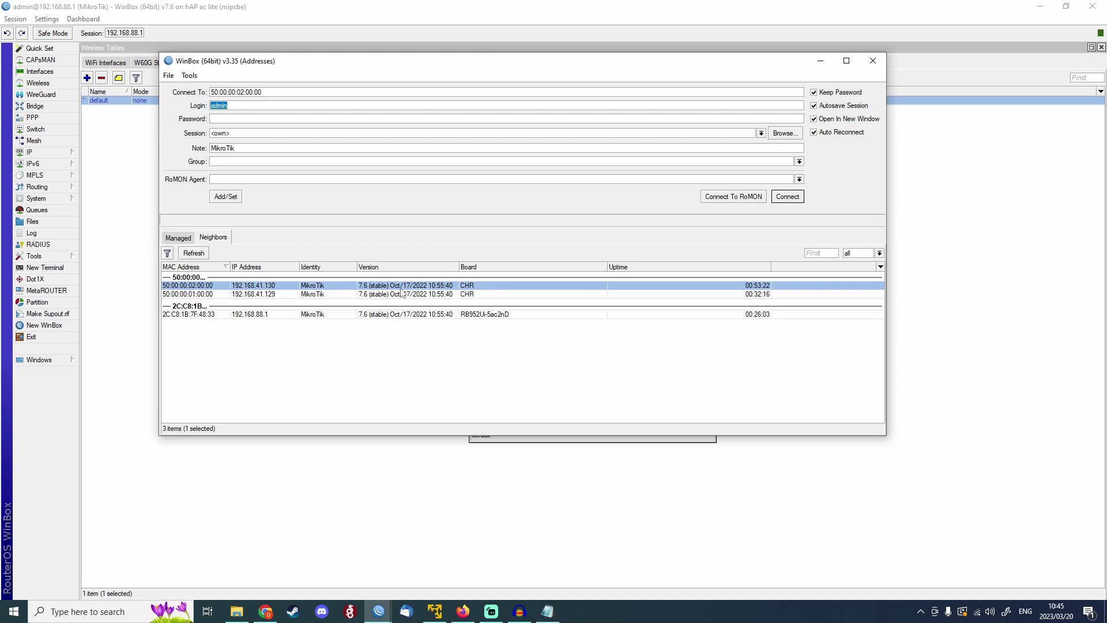
left_click(779, 198)
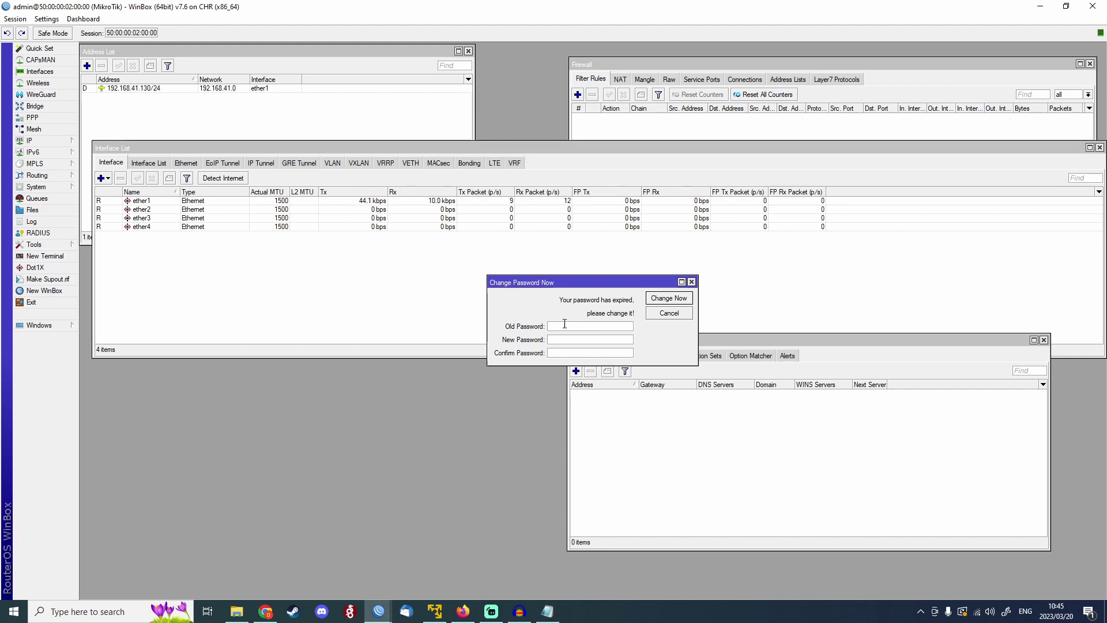
Replace the expired admin password with a new, confirmed one.
key("Tab")
type("******")
key("Tab")
type("********")
left_click(588, 340)
type("**")
left_click(673, 297)
left_click(1043, 340)
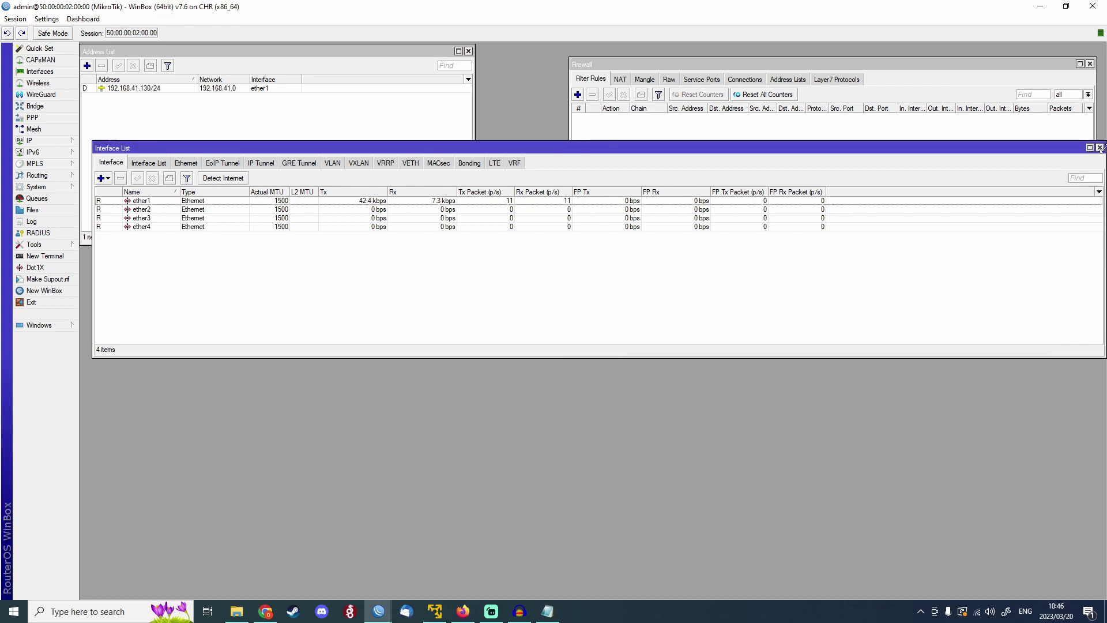
Close the Interface List, Firewall, terminal and Address List (192.168.41.130/24) windows.
left_click(1099, 149)
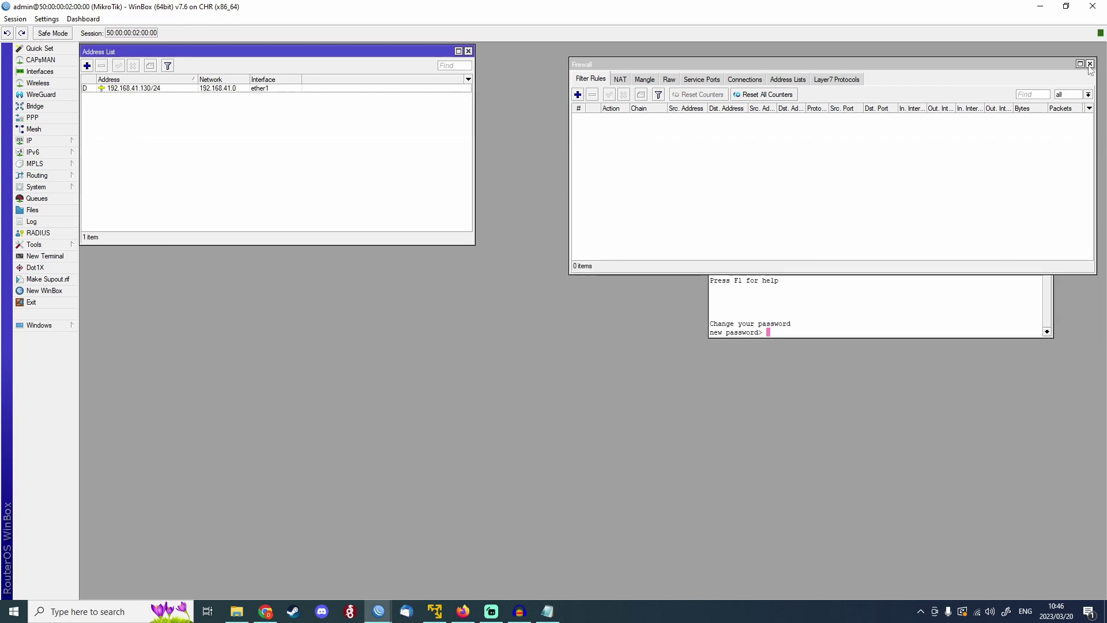
left_click(1089, 64)
left_click(1049, 120)
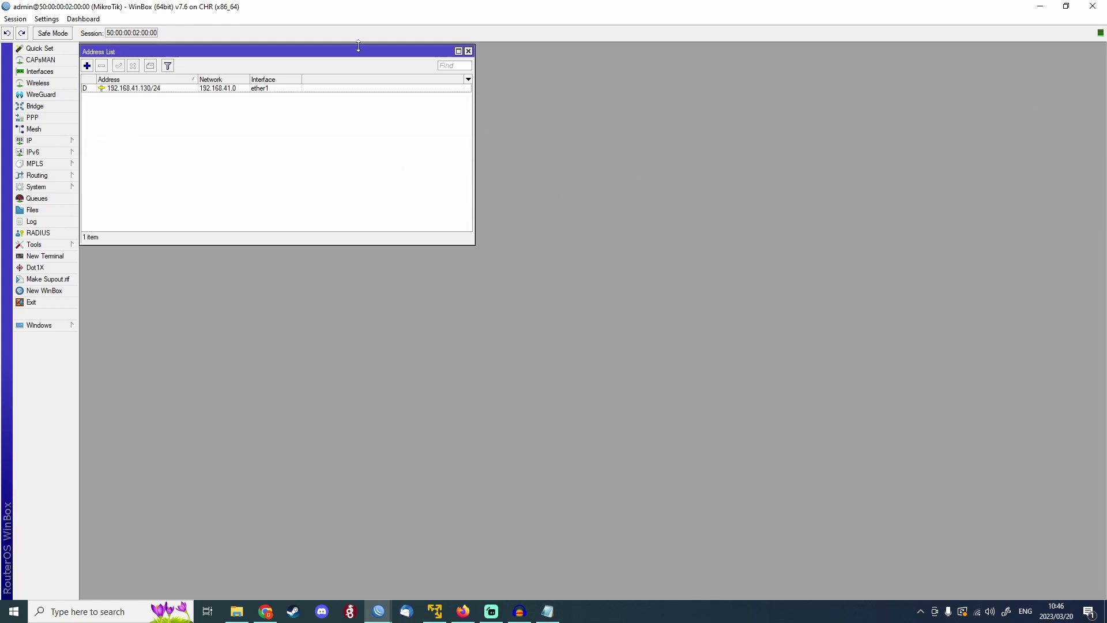
left_click_drag(346, 50, 554, 93)
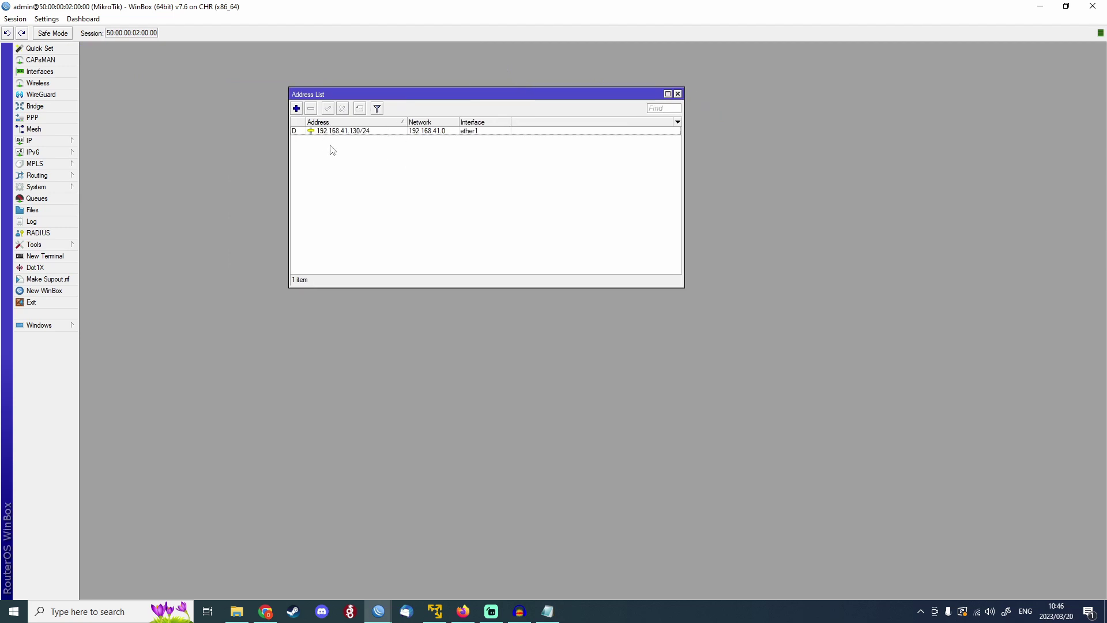
left_click(363, 131)
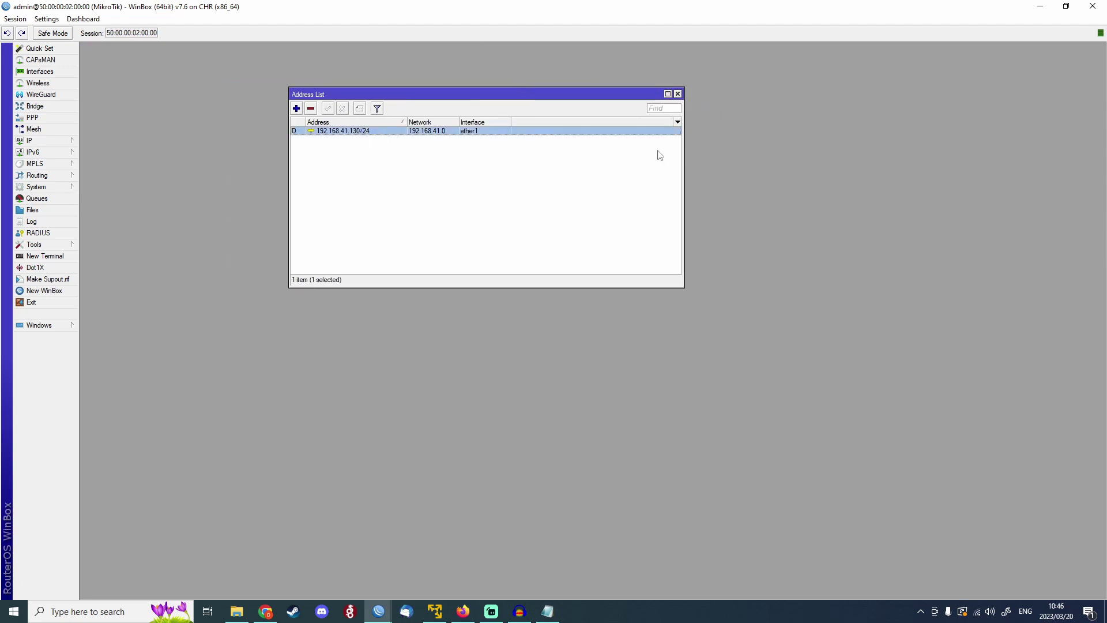
left_click(677, 94)
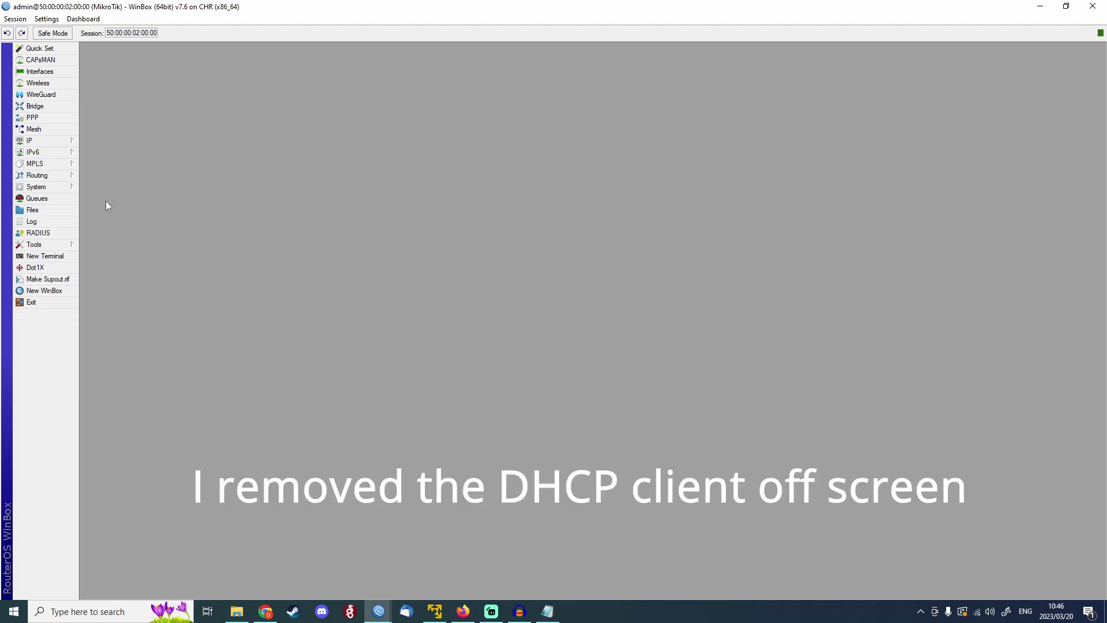
Upload Base_config.rsc from File Explorer into the CHR router's File List.
left_click(33, 209)
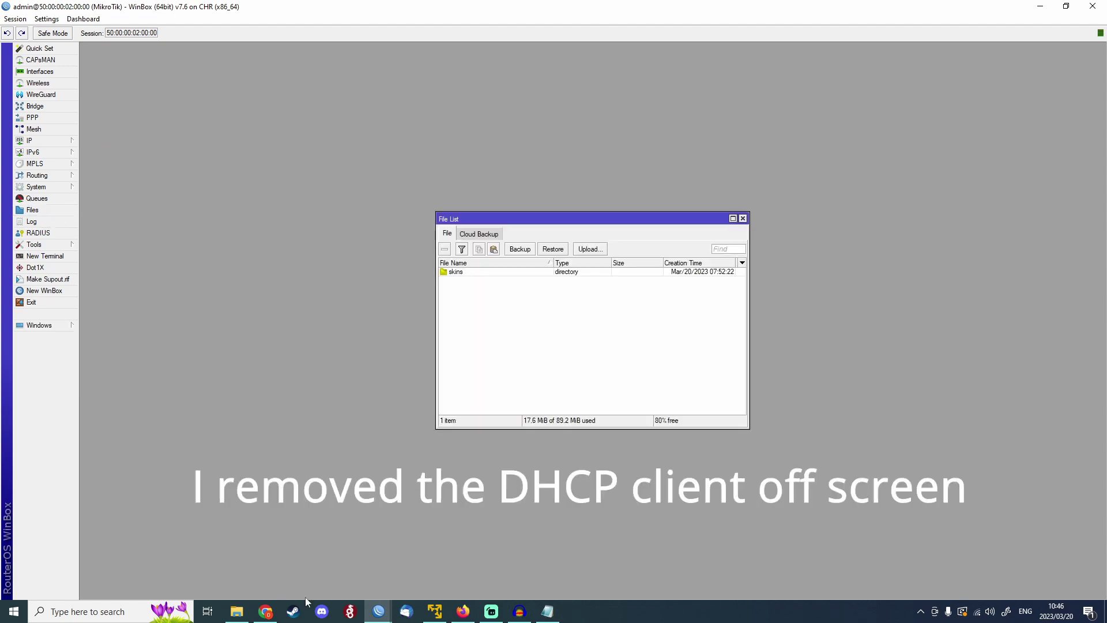
left_click(237, 611)
left_click_drag(494, 51, 842, 82)
left_click_drag(758, 215, 499, 323)
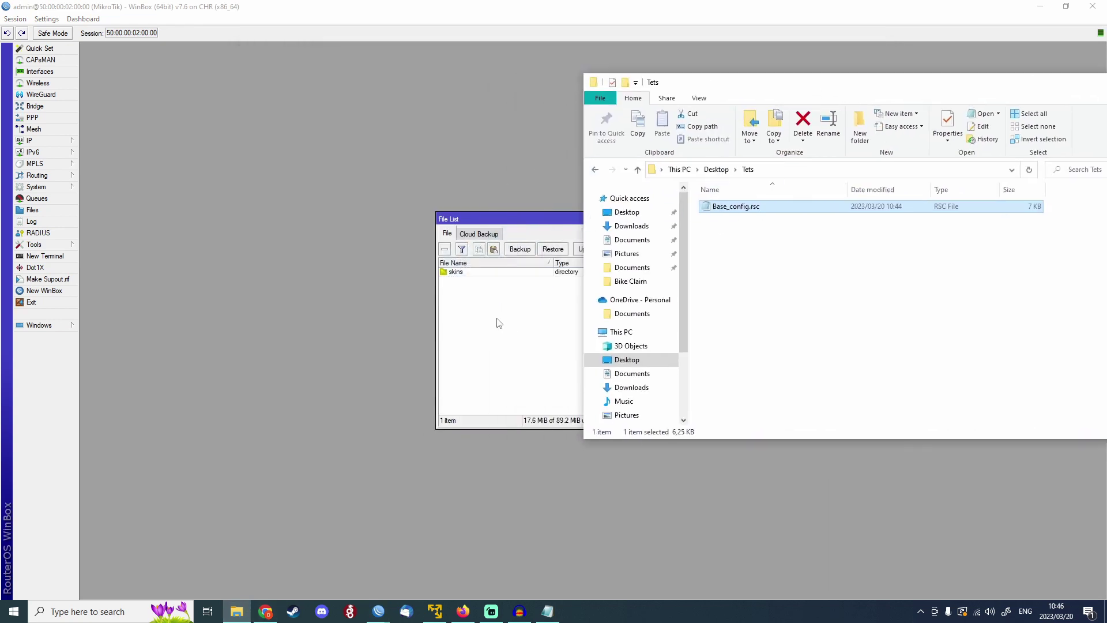
left_click(538, 229)
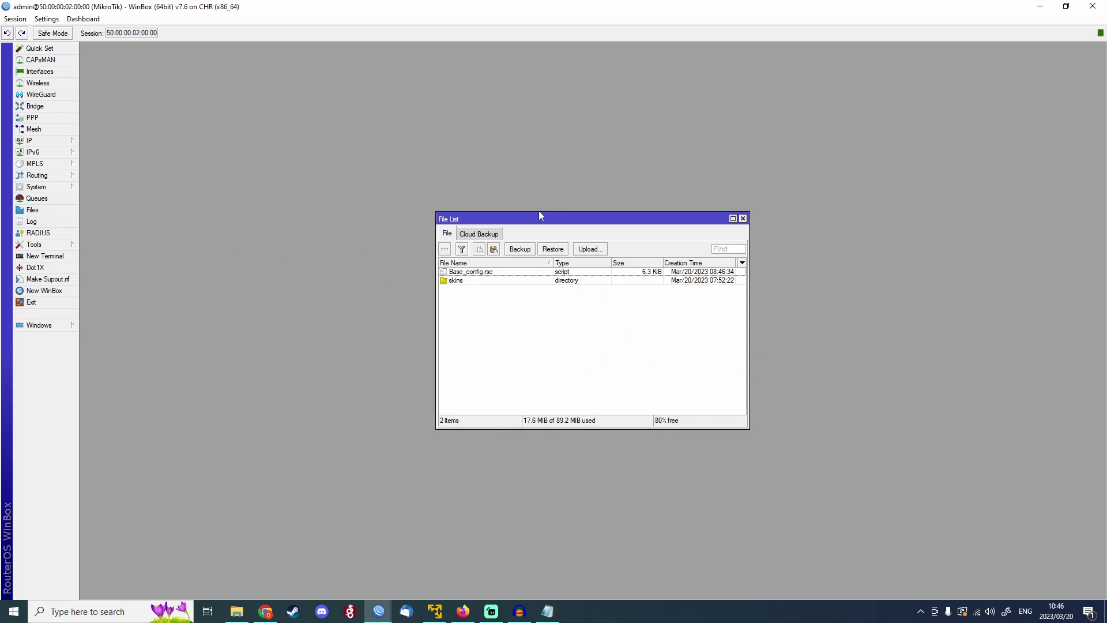
left_click_drag(539, 217, 595, 188)
Open Restore for Base_config.rsc, cancel it, and start a new terminal session.
left_click(529, 243)
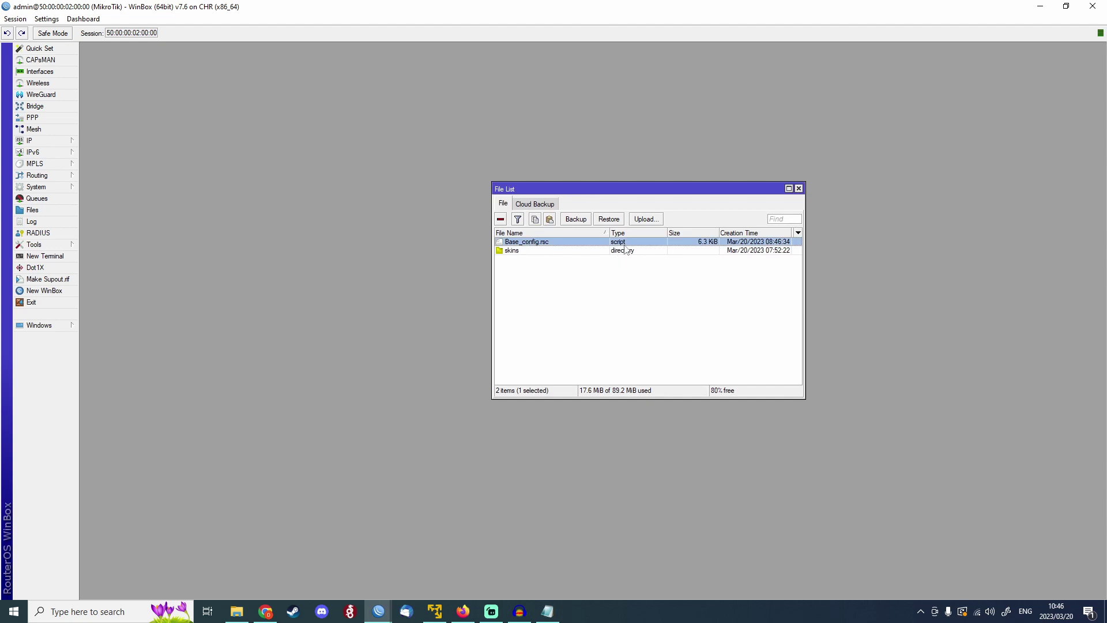
left_click(617, 220)
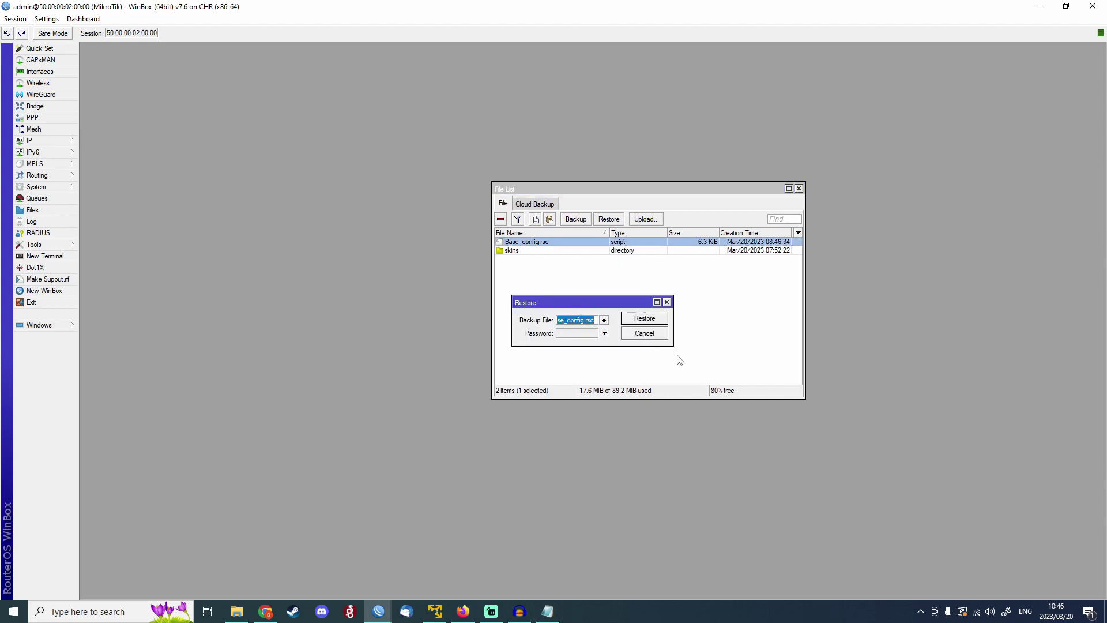
left_click_drag(605, 304, 668, 266)
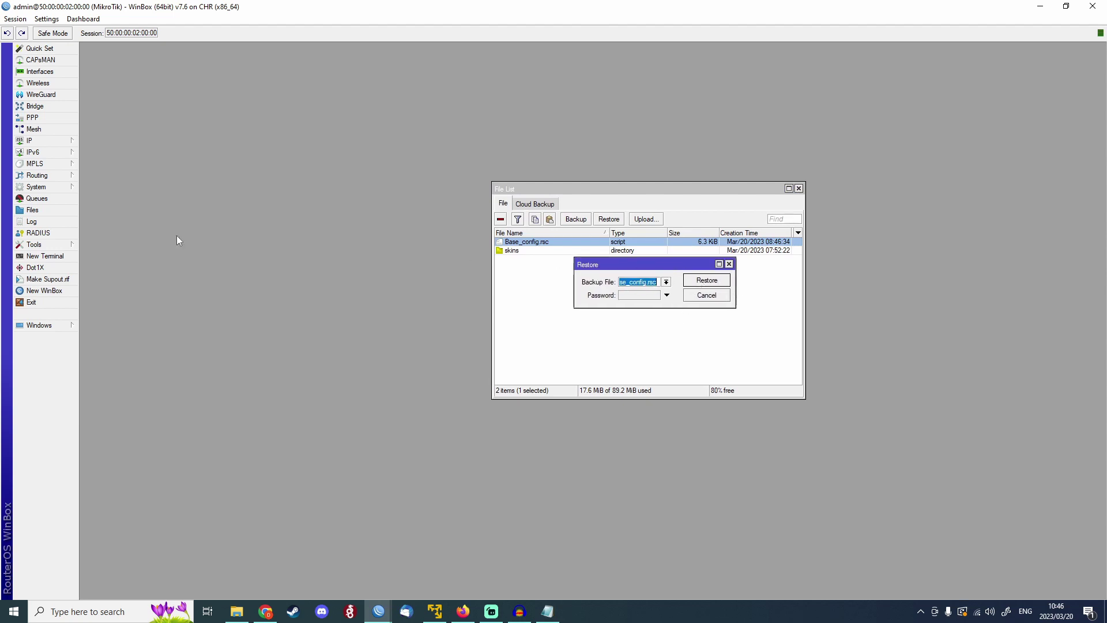
left_click(729, 264)
left_click_drag(661, 186, 327, 168)
left_click(45, 255)
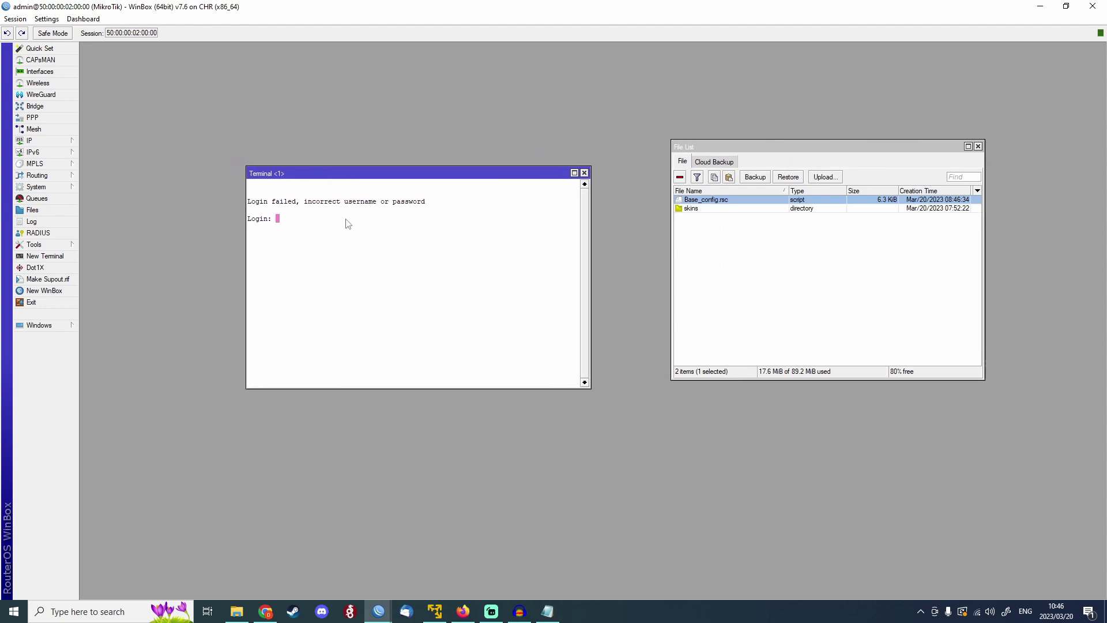
Log into the router terminal as admin.
type("admin")
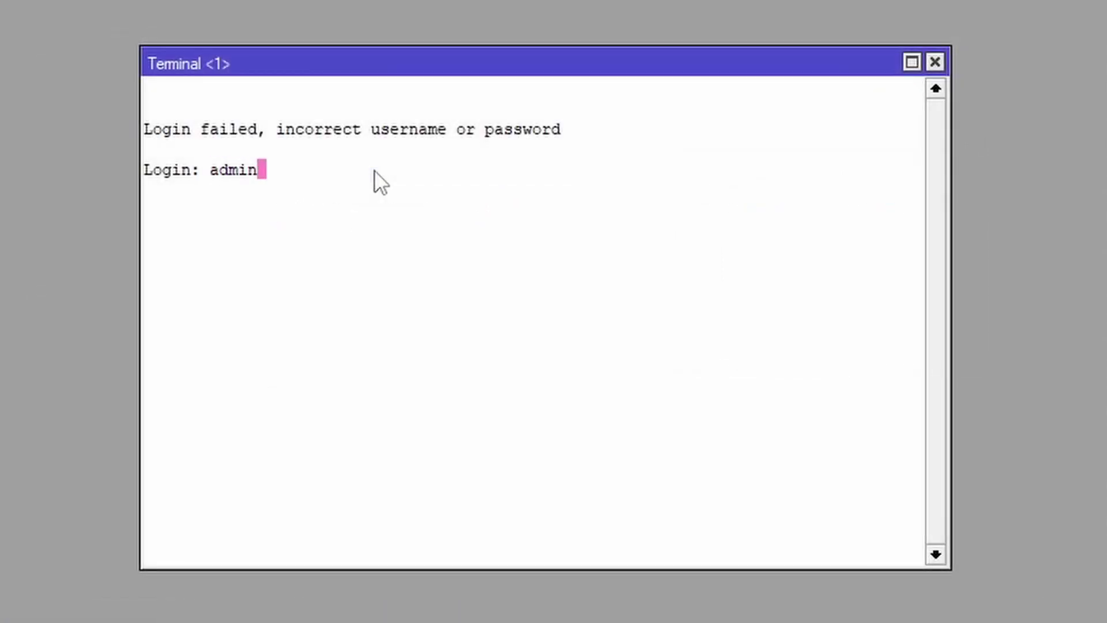
key("Return")
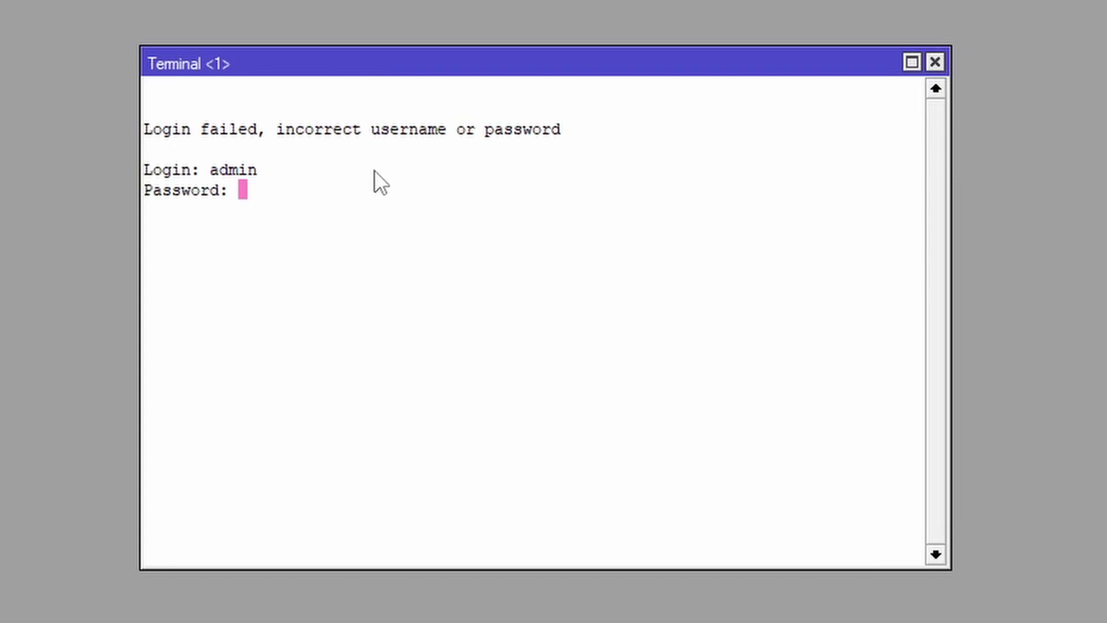
key("Return")
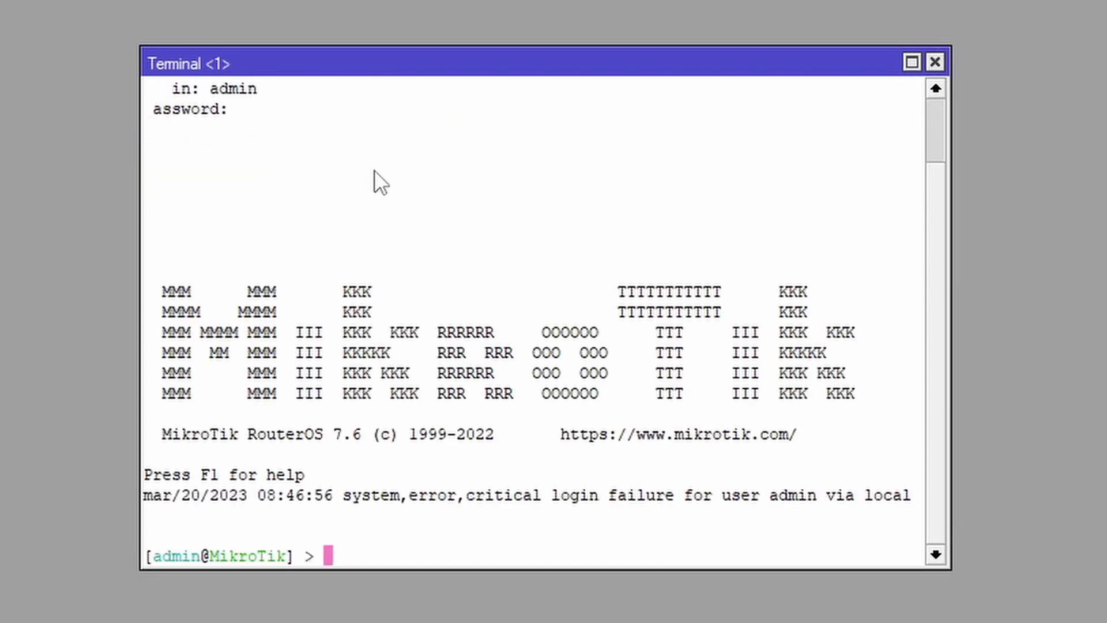
Run 'import Base_config.rsc', which fails with a syntax error at line 135 column 5.
type("import")
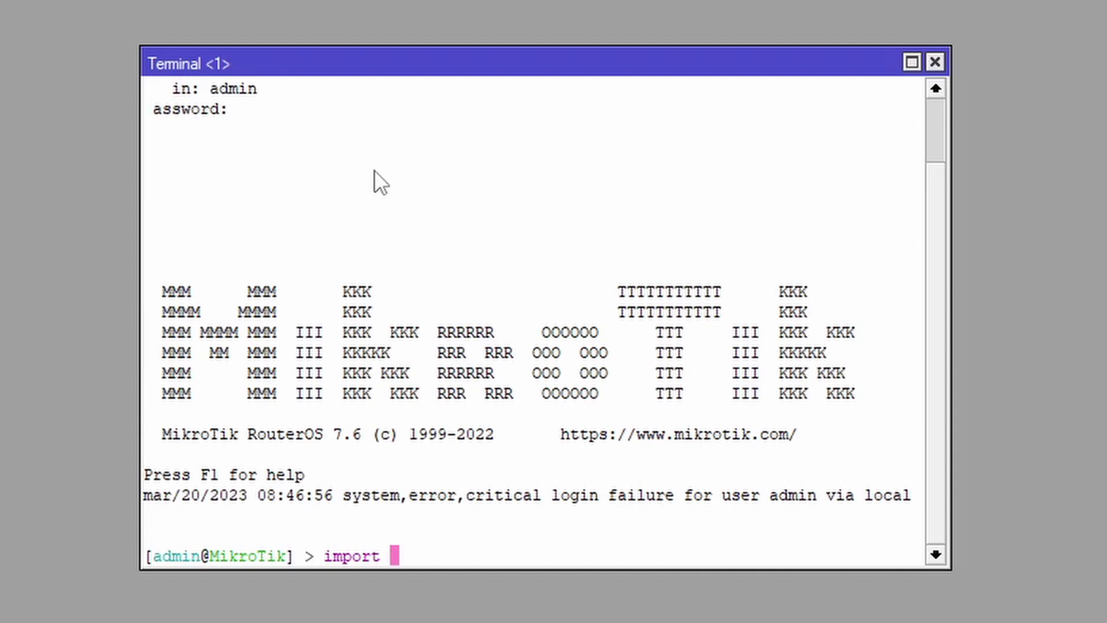
key("Tab")
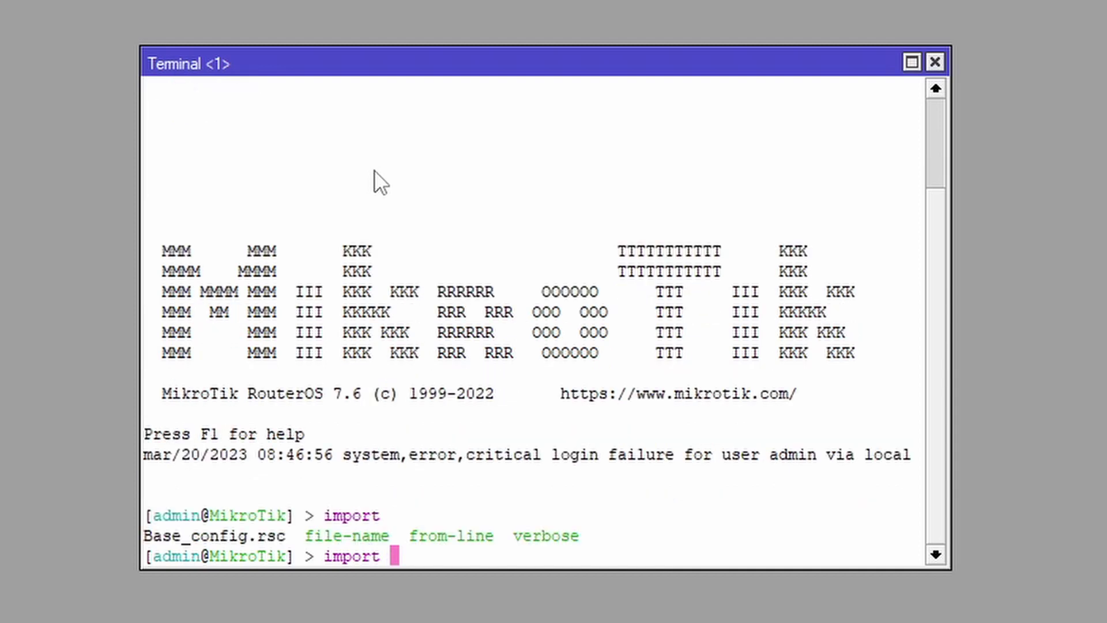
type("Bas")
key("Tab")
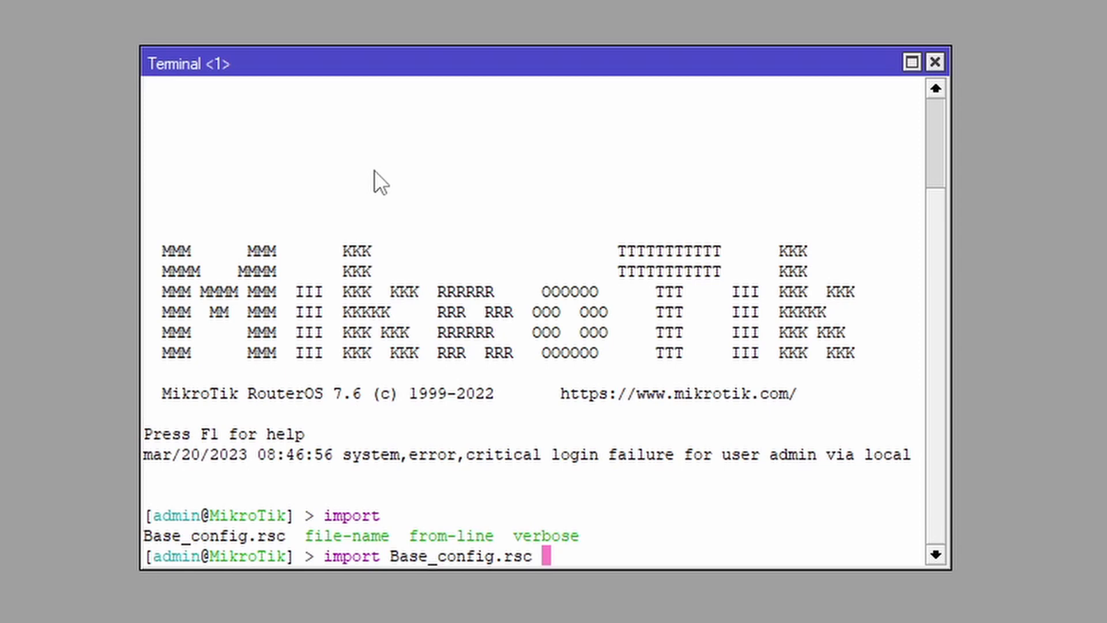
key("Return")
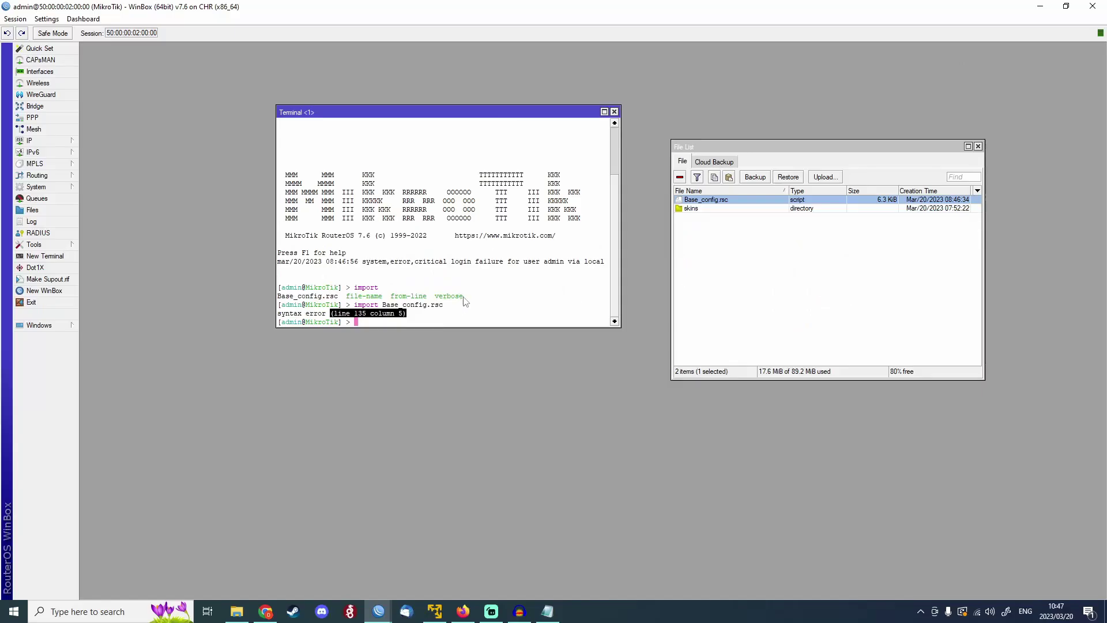
Delete the 'set auto-upgrade=yes' line 135 from Base_config.rsc and save the file.
left_click(327, 549)
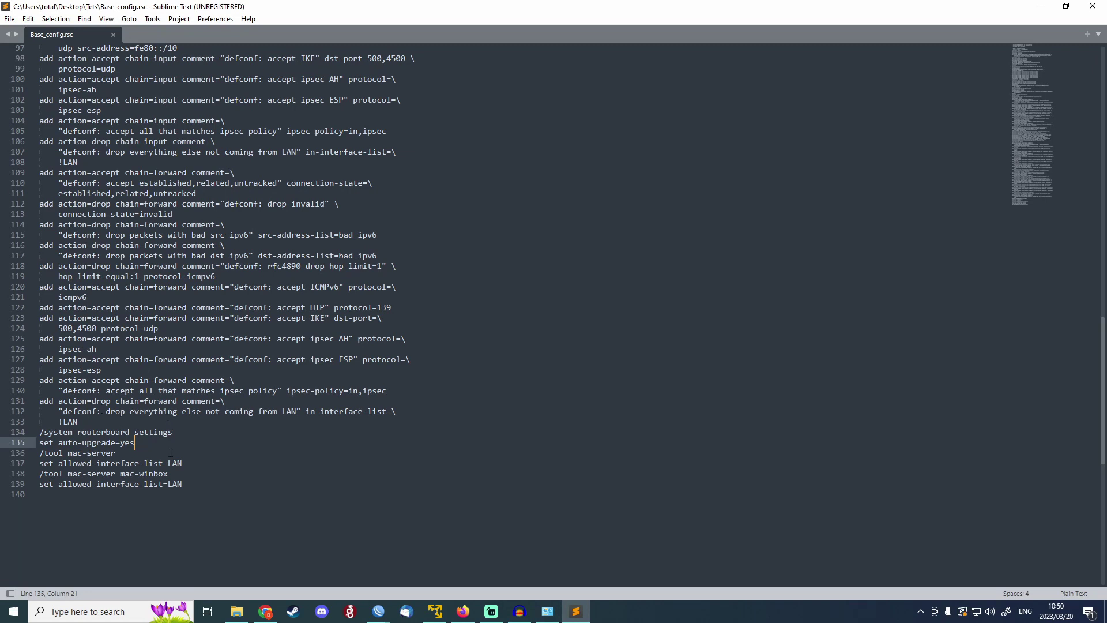
triple_click(69, 446)
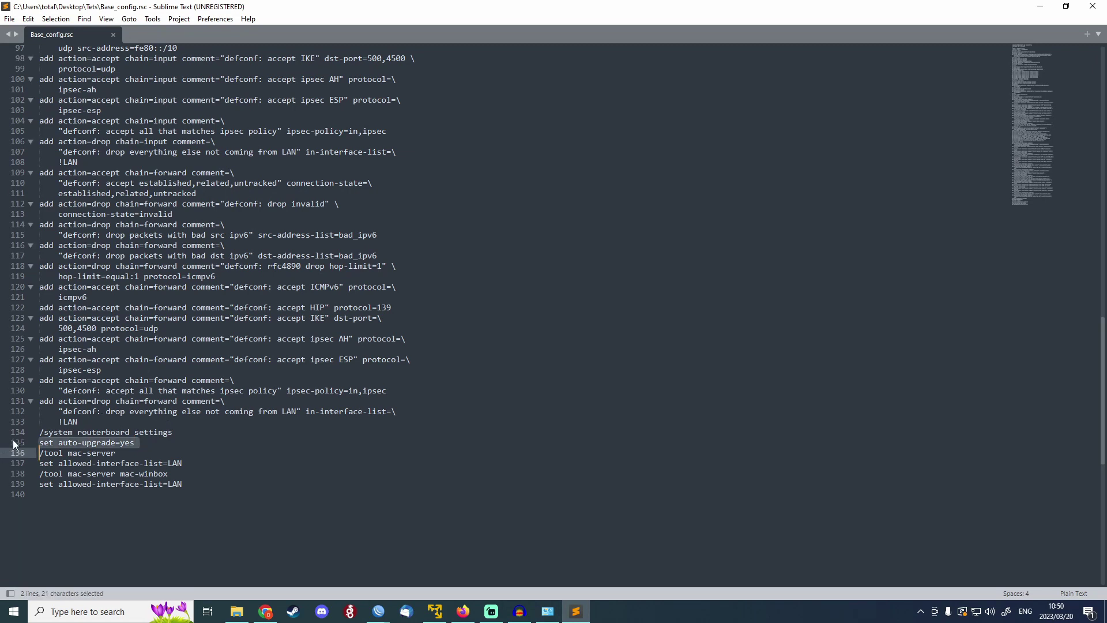
key("Left")
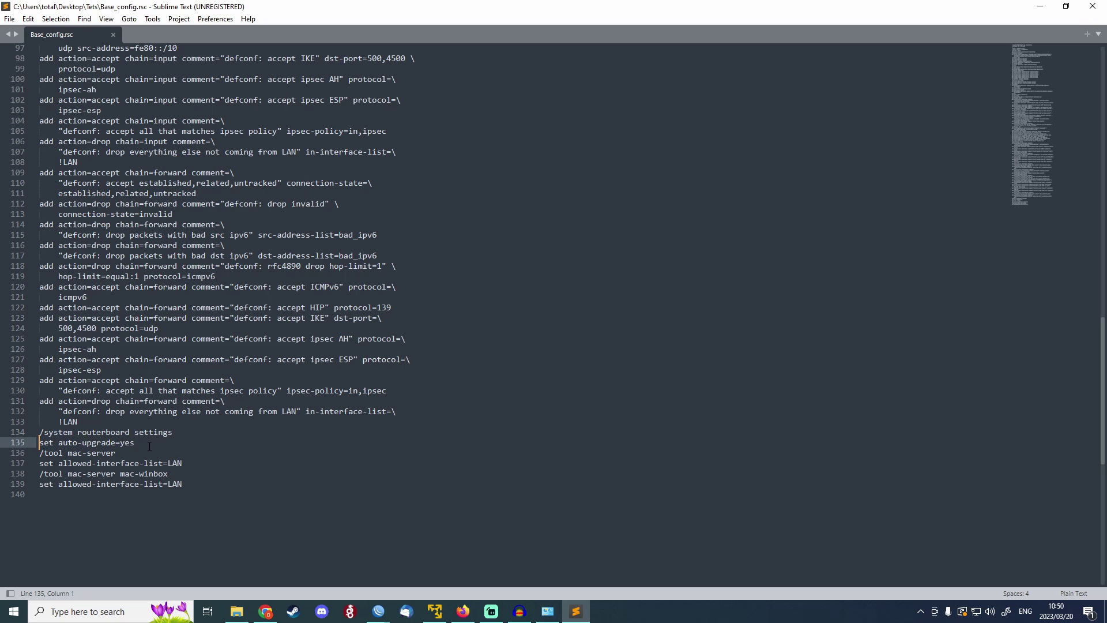
left_click_drag(140, 444, 35, 442)
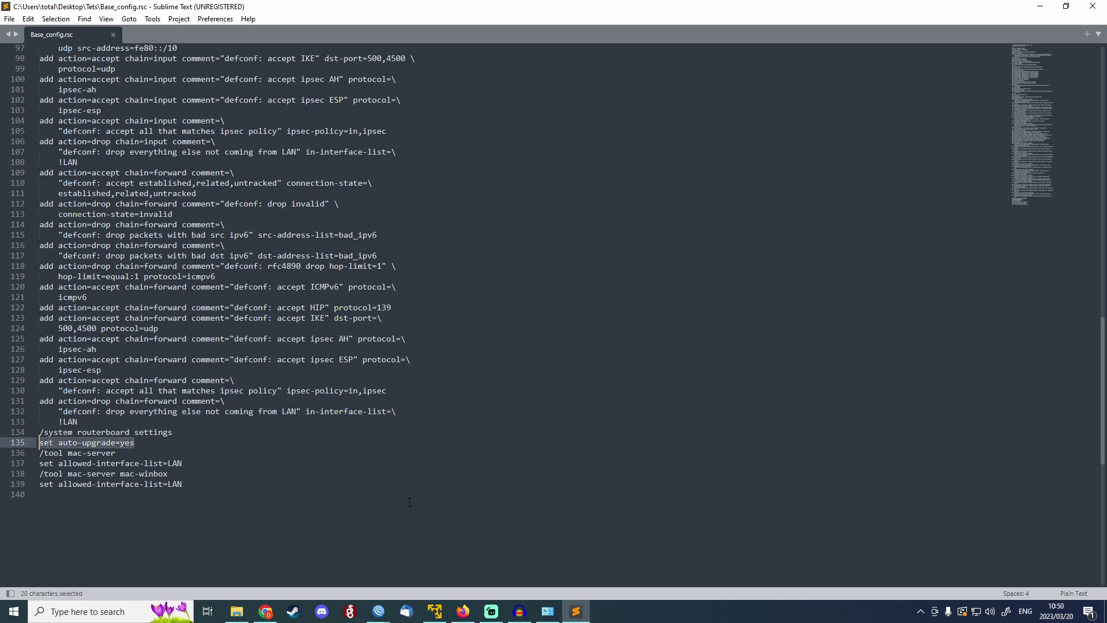
key("BackSpace")
key("BackSpace")
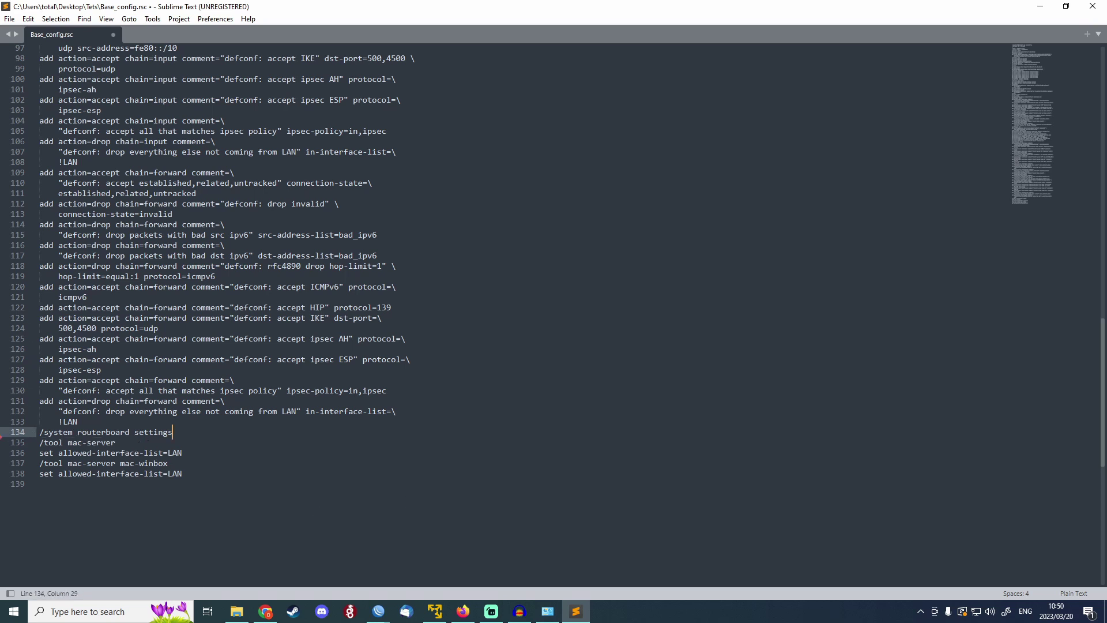
key("ctrl+s")
left_click_drag(1102, 365, 1079, 106)
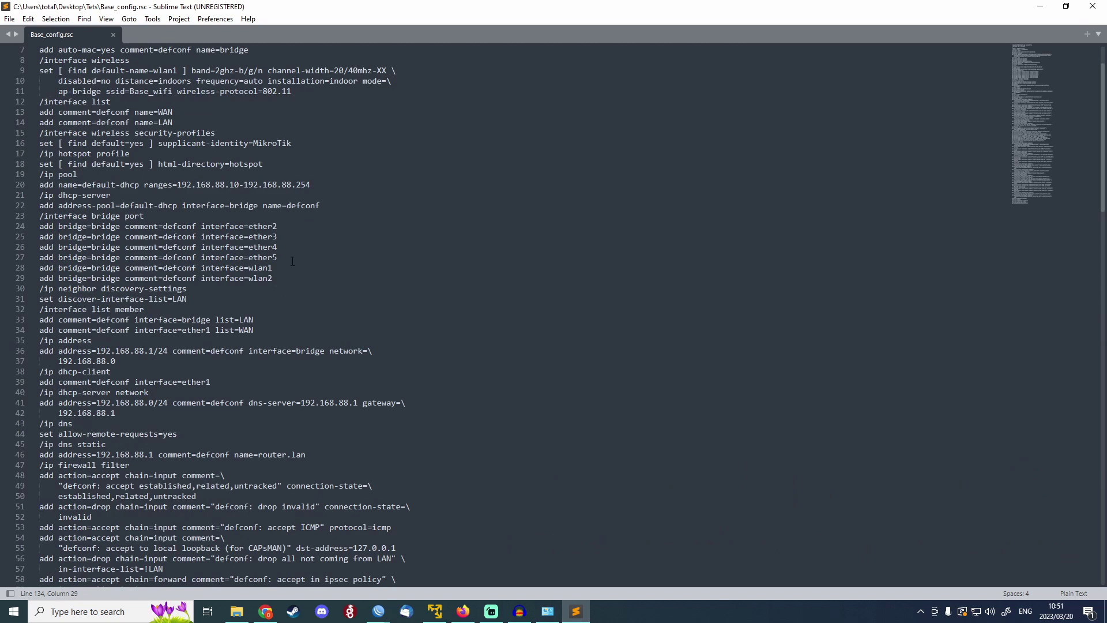
Delete the ether5, wlan1 and wlan2 bridge port lines from the script.
scroll(606, 407, "up", 2)
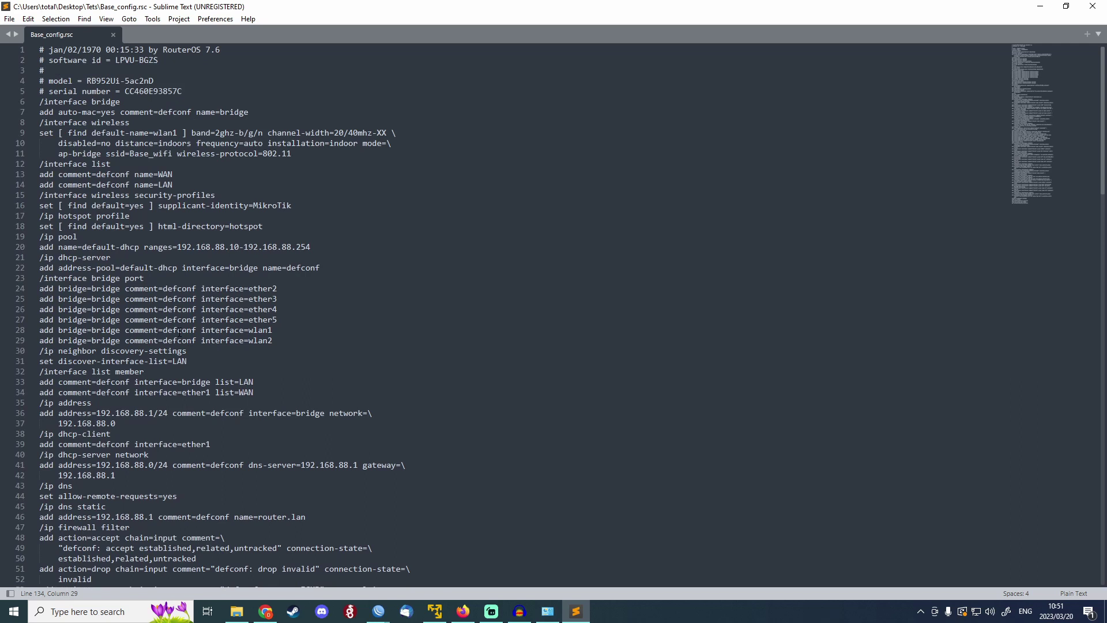
left_click_drag(282, 320, 190, 352)
left_click(269, 362)
left_click_drag(273, 341, 25, 320)
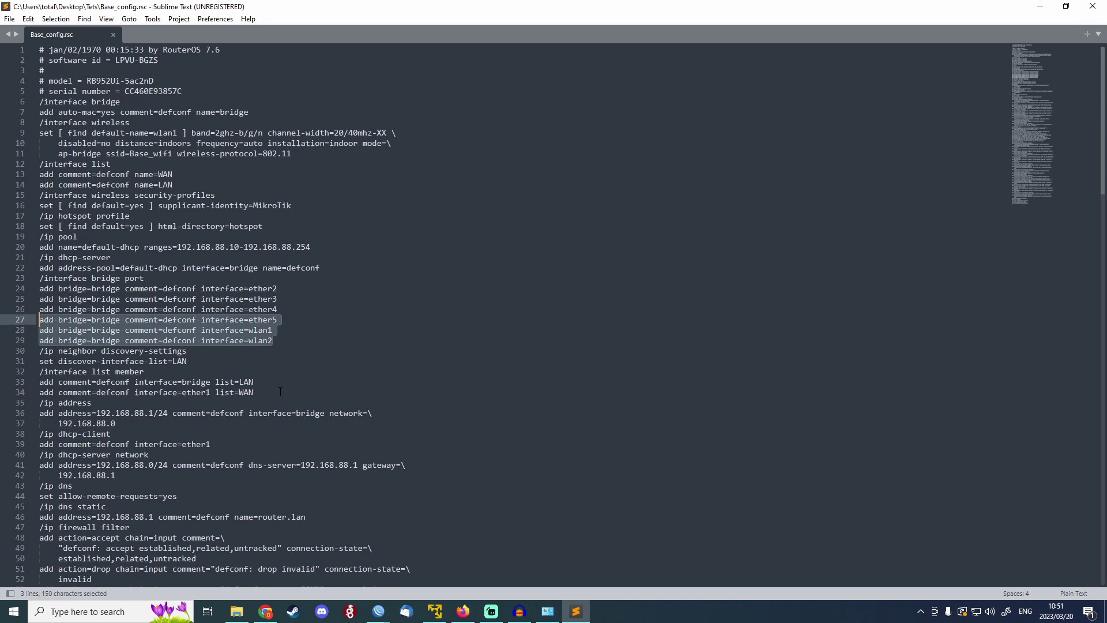
key("BackSpace")
key("BackSpace")
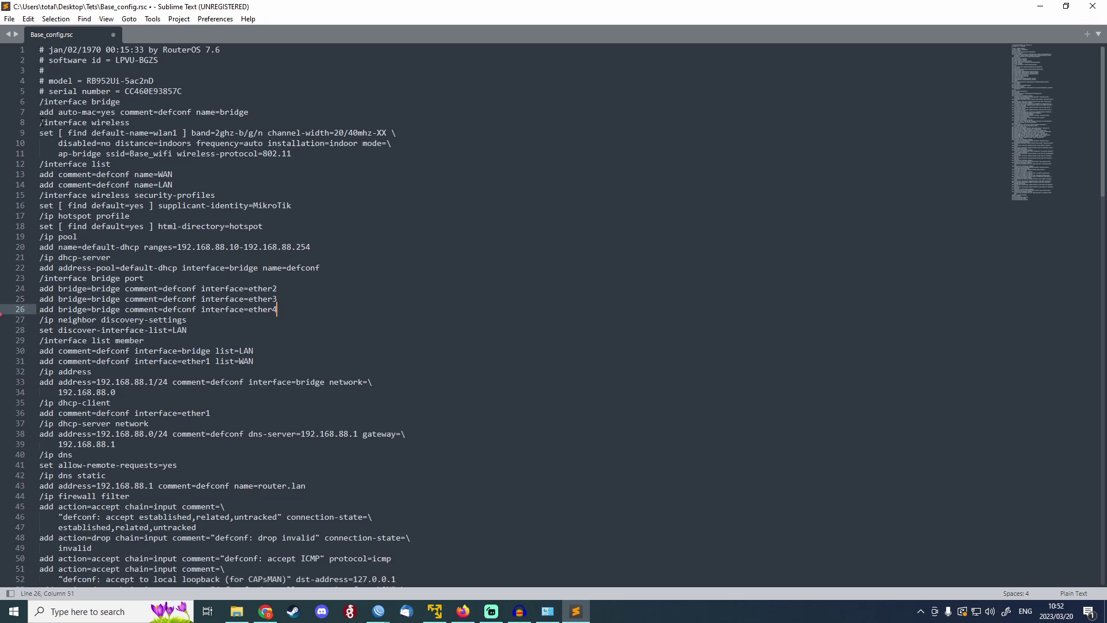
Delete the /interface wireless block and search for 'wireless' to confirm it's gone.
left_click_drag(41, 123, 399, 156)
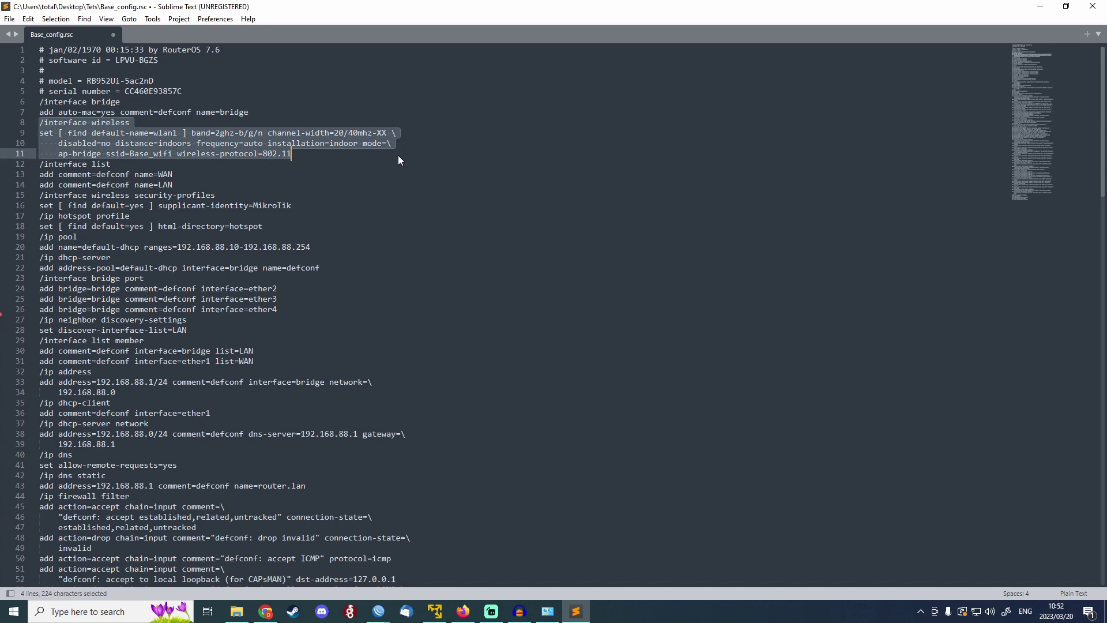
key("BackSpace")
key("BackSpace")
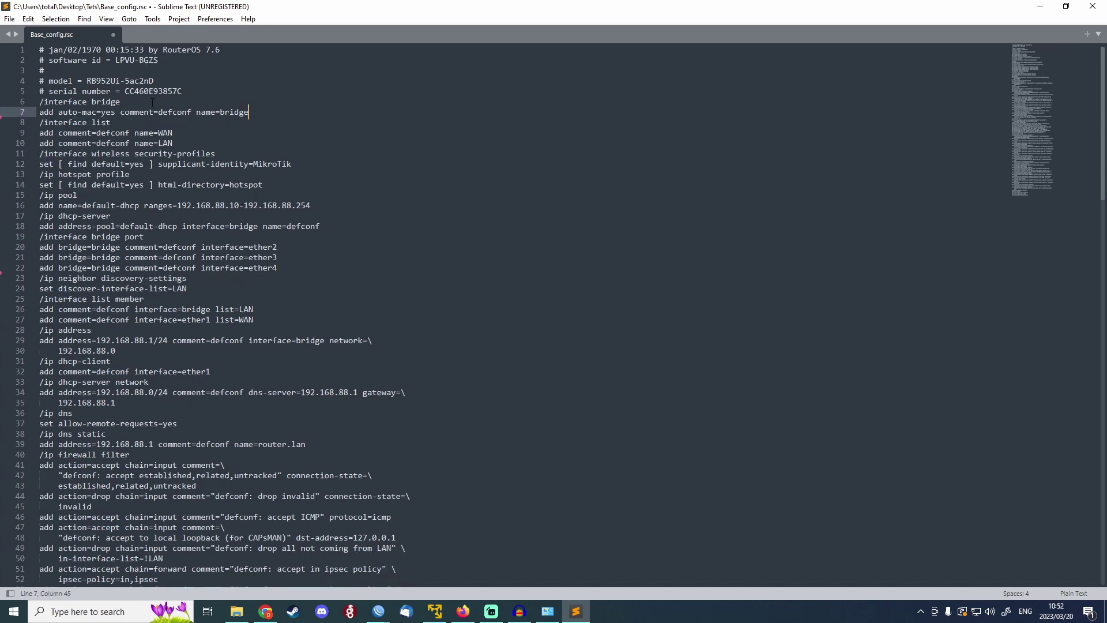
key("ctrl+f")
type("wireless")
left_click_drag(39, 154, 290, 176)
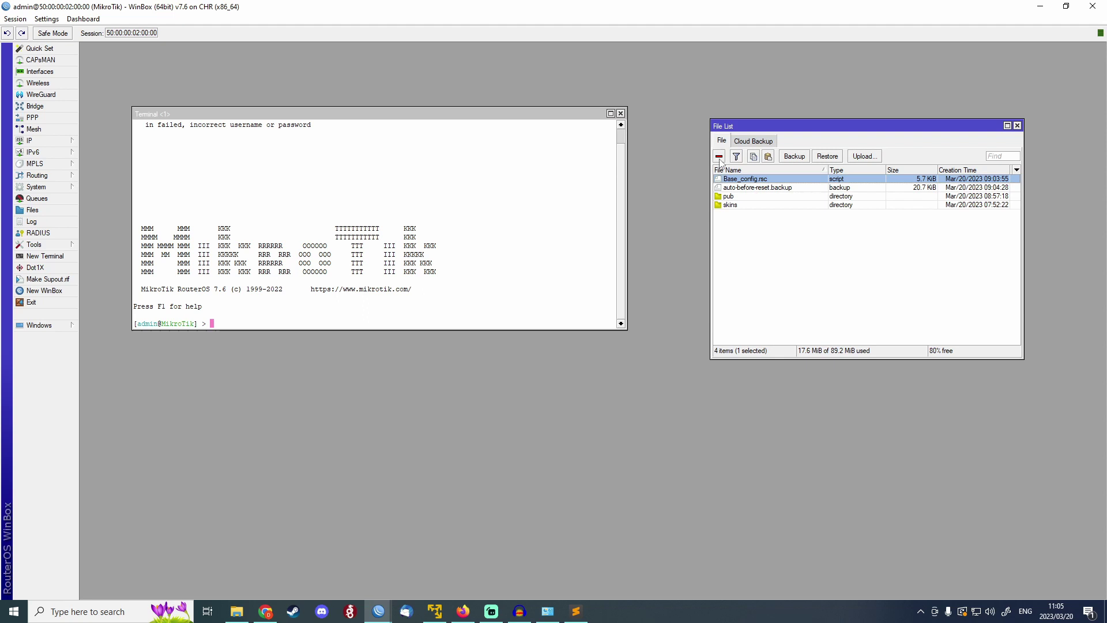
Remove the old Base_config.rsc and backup from the router and upload the edited 5.7 KiB script.
left_click(737, 188, "shift")
left_click(719, 156)
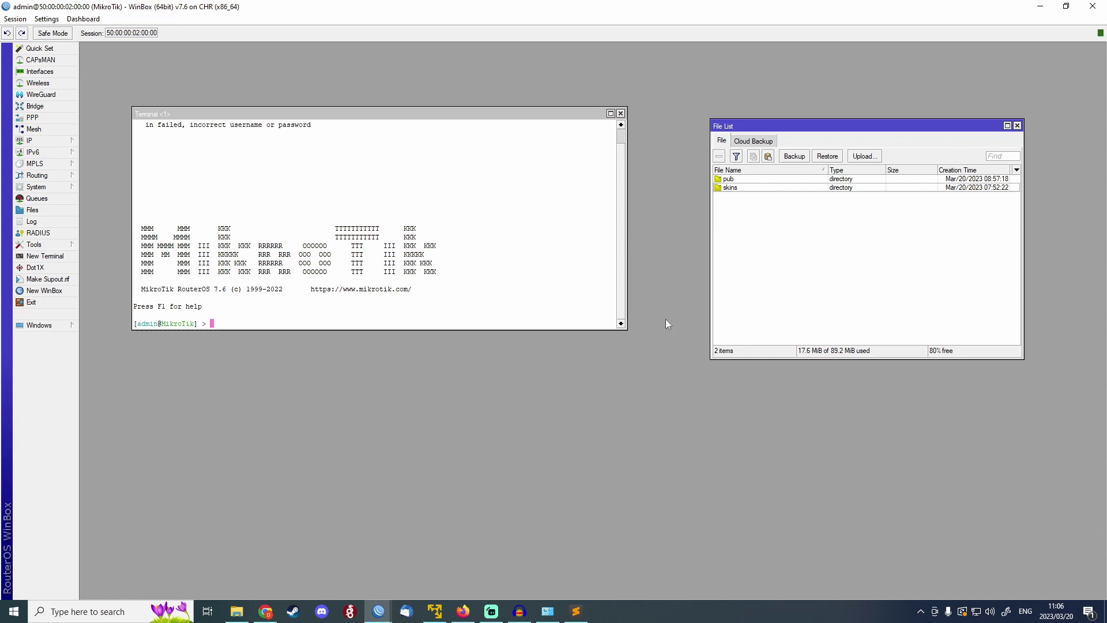
left_click(236, 611)
left_click(237, 611)
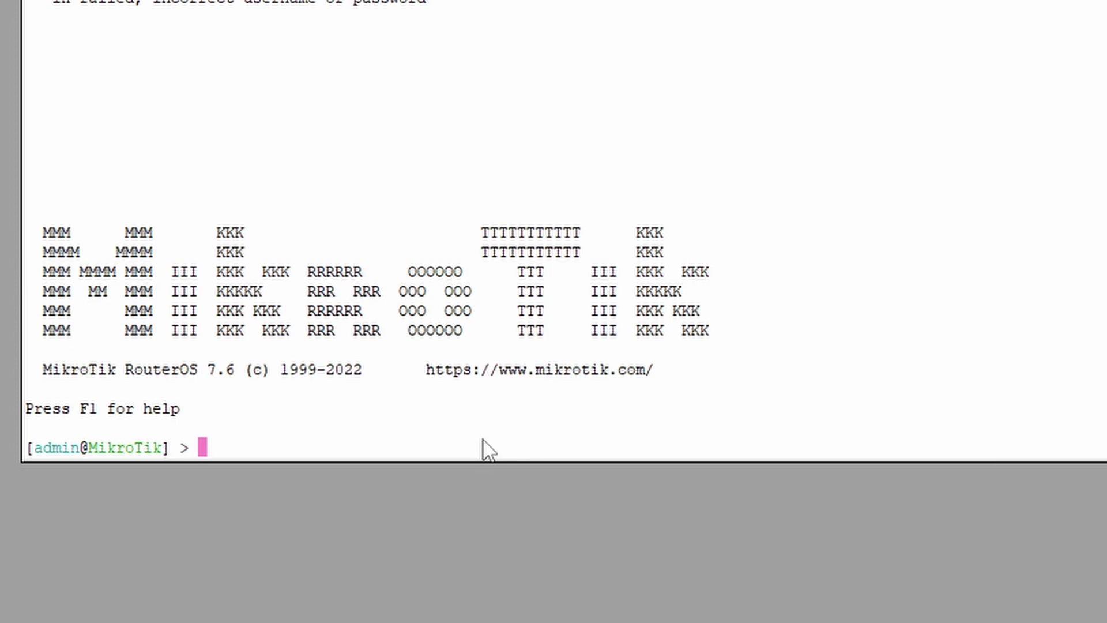
Import Base_config.rsc on the router, which now executes successfully.
type("import ")
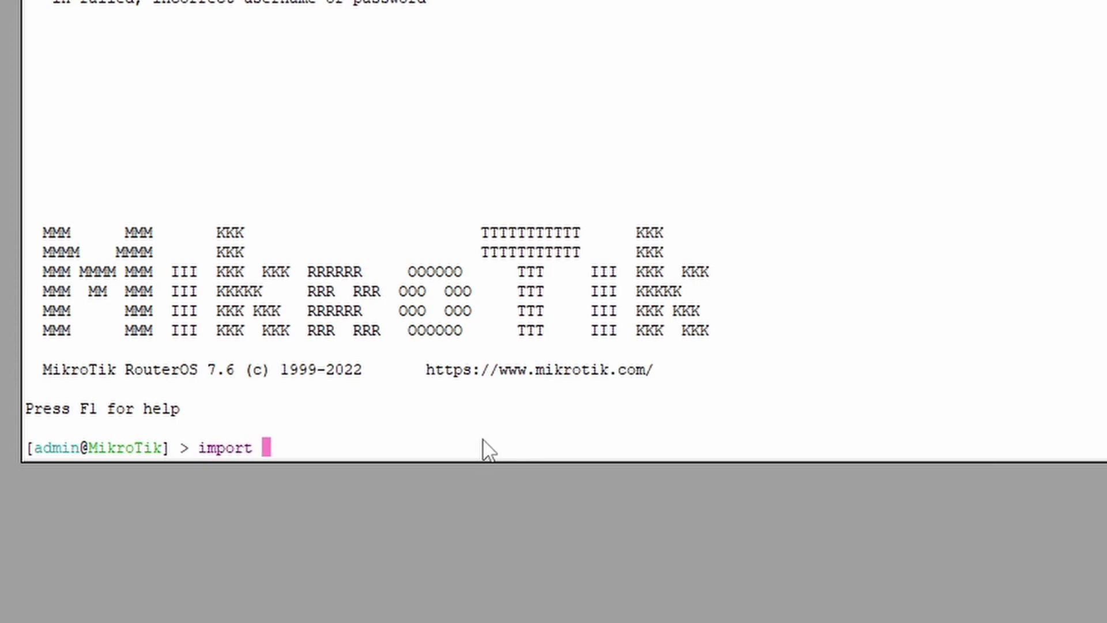
type("Bas")
key("Tab")
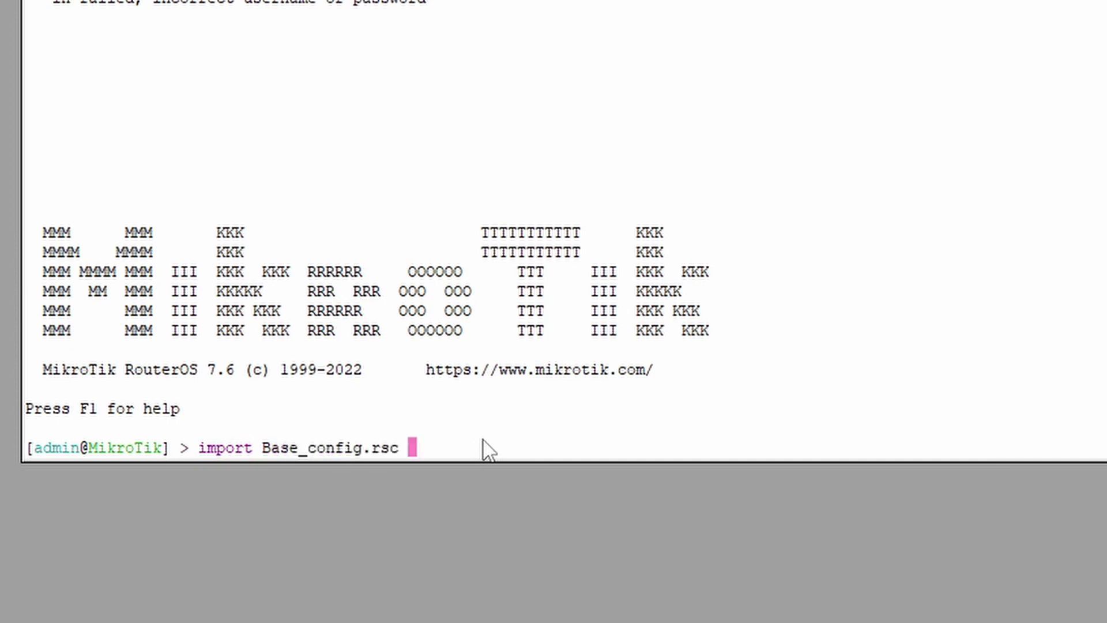
key("Return")
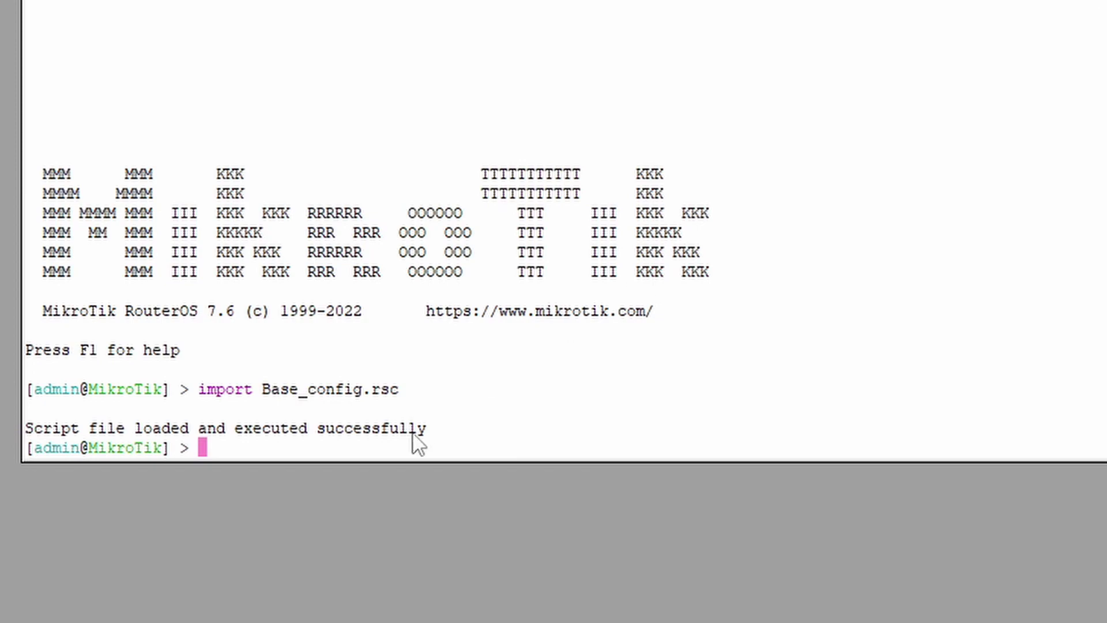
Review the 'export' output of the router configuration, then close the terminal.
type("export")
key("Return")
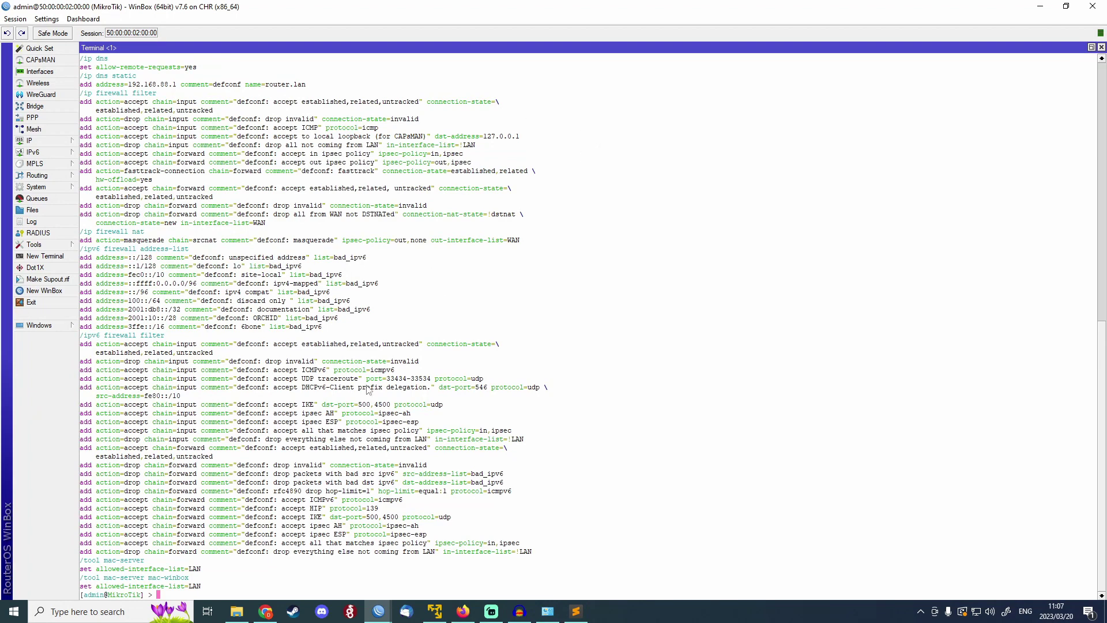
scroll(397, 387, "up", 3)
scroll(563, 413, "up", 7)
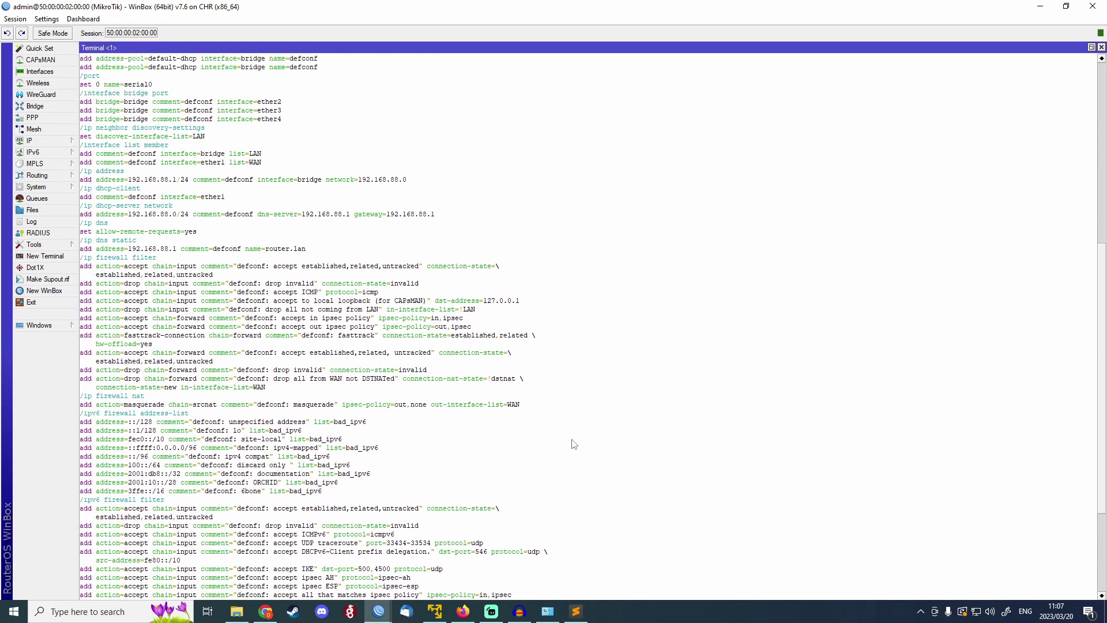
scroll(500, 439, "up", 3)
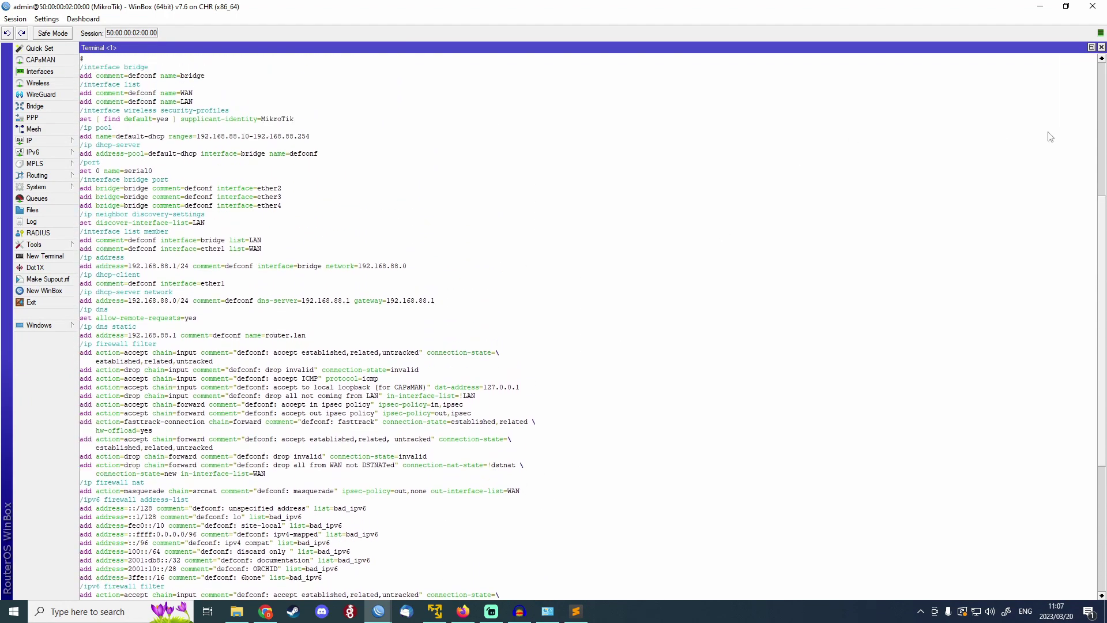
left_click(1100, 47)
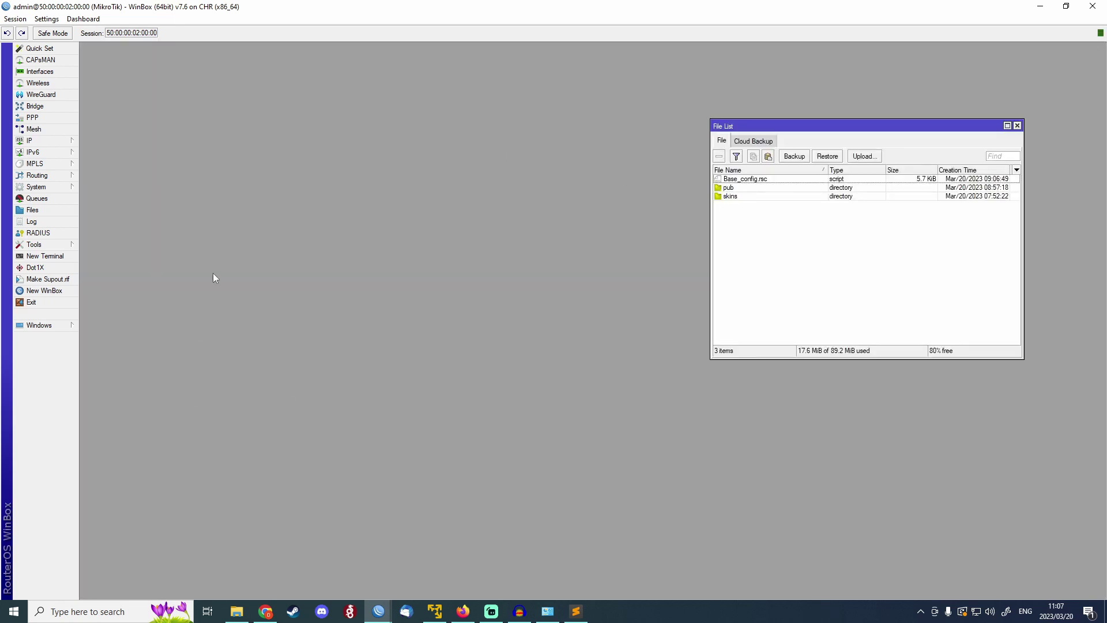
Log in as admin, run 'system identity/set name=R1', and delete Auto_config.auto.rsc.
left_click(65, 257)
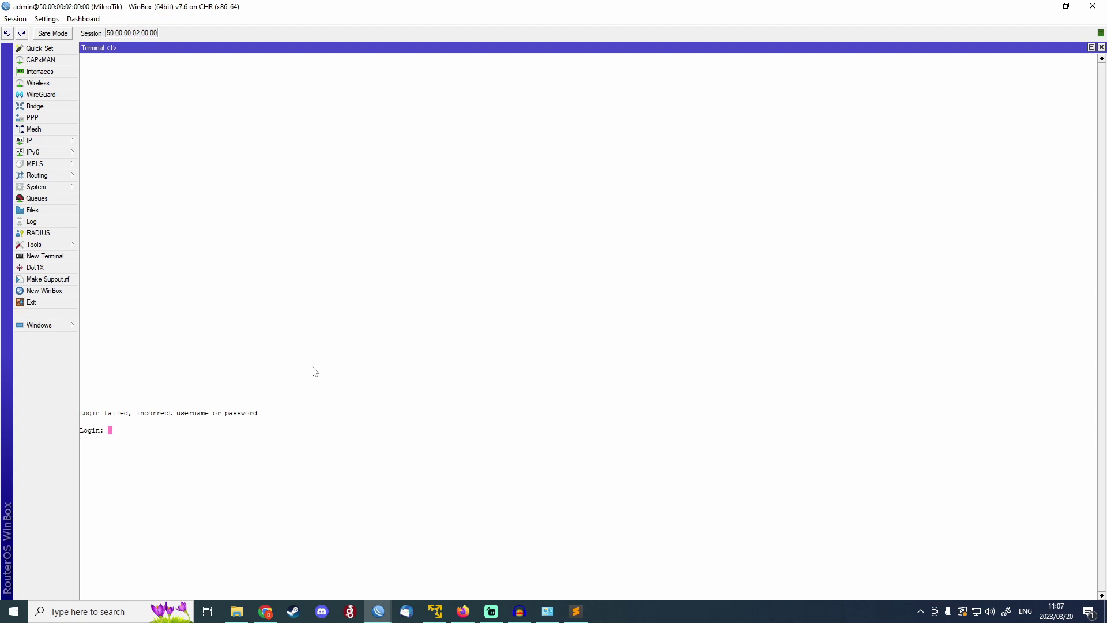
type("adm")
type("in")
key("Return")
key("Return")
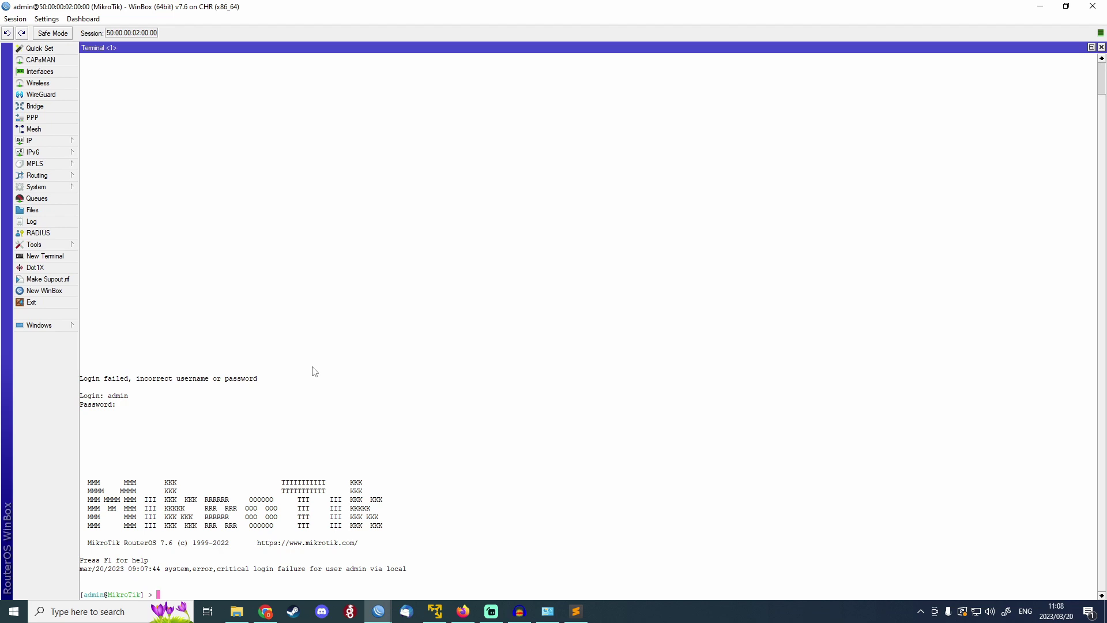
type("system identity/set name=R1")
key("Return")
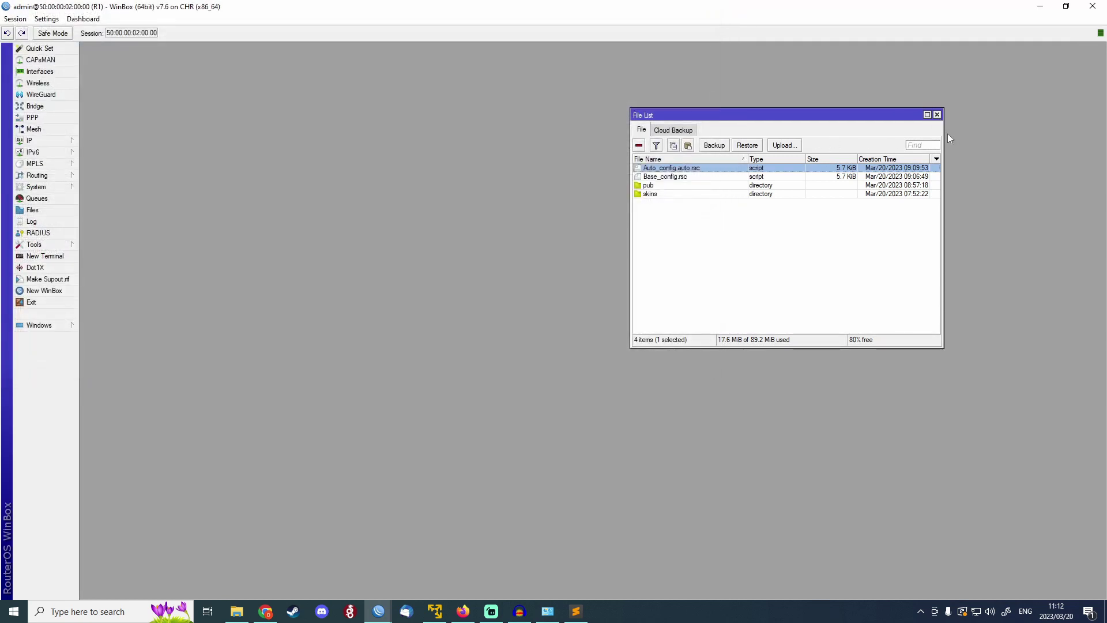
left_click(638, 146)
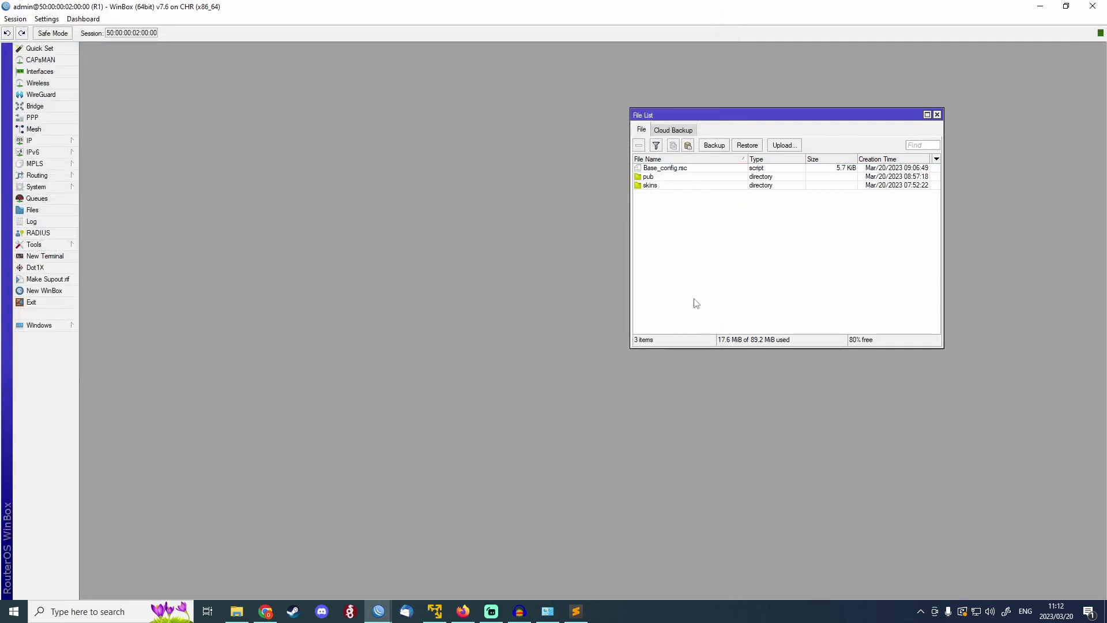